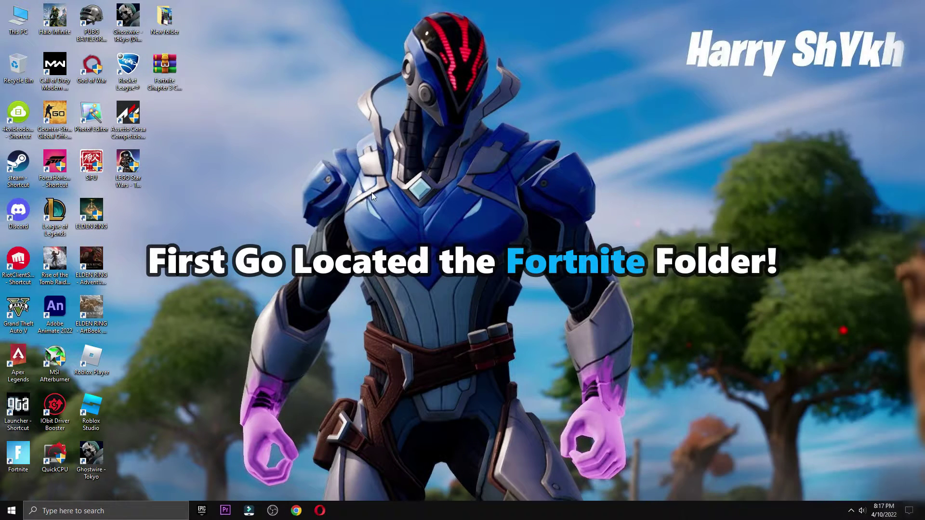
- Open the Fortnite folder inside Epic Games on the Gaming (D:) drive
{"action": "double_click", "coordinate": [10, 24]}
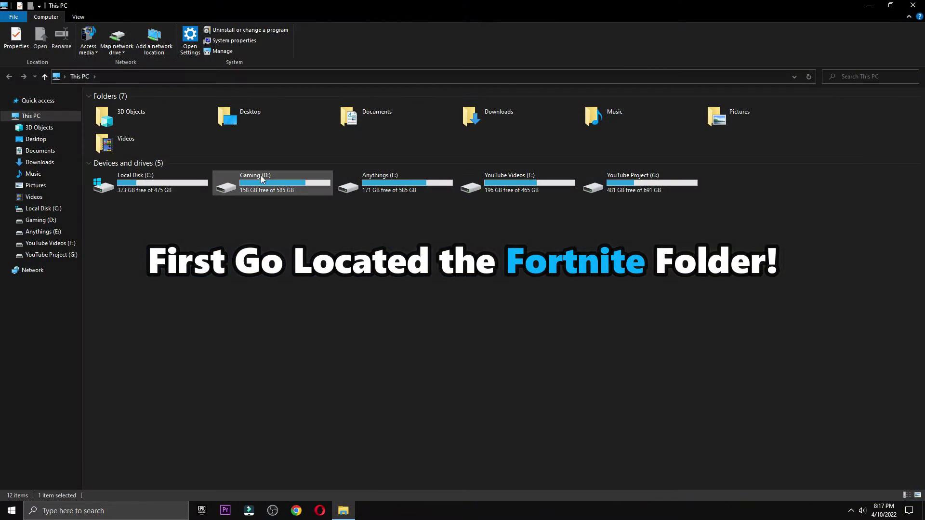
{"action": "double_click", "coordinate": [261, 176]}
{"action": "double_click", "coordinate": [140, 110]}
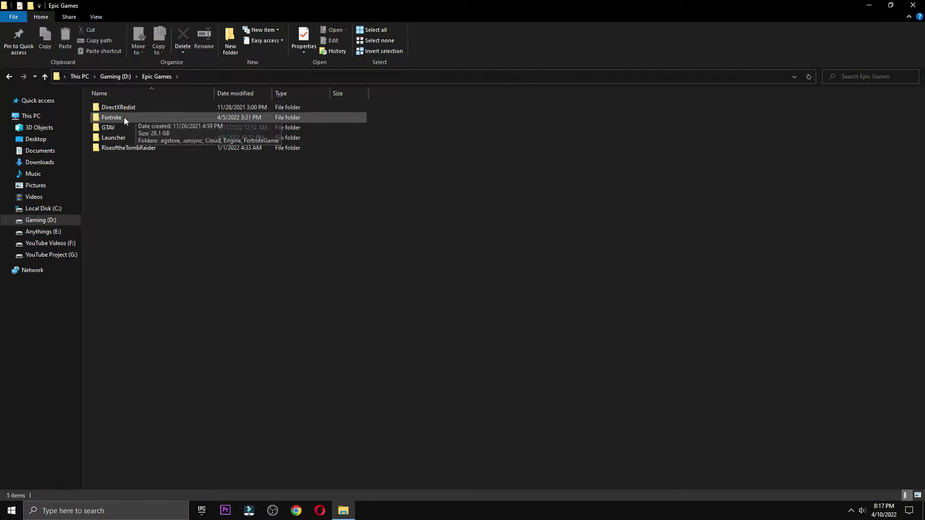
{"action": "left_click", "coordinate": [138, 119]}
{"action": "double_click", "coordinate": [126, 117]}
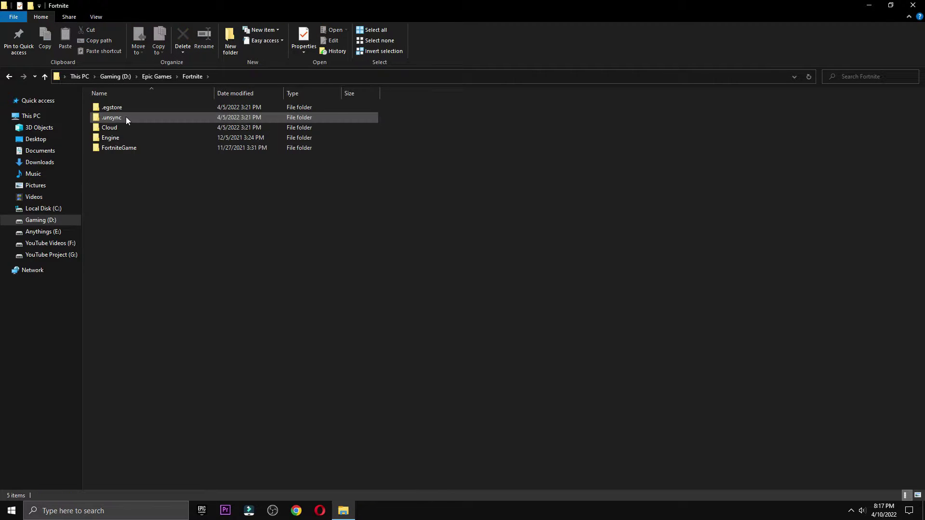
- Open the EasyAntiCheat folder located under FortniteGame, Binaries, Win64
{"action": "double_click", "coordinate": [126, 150]}
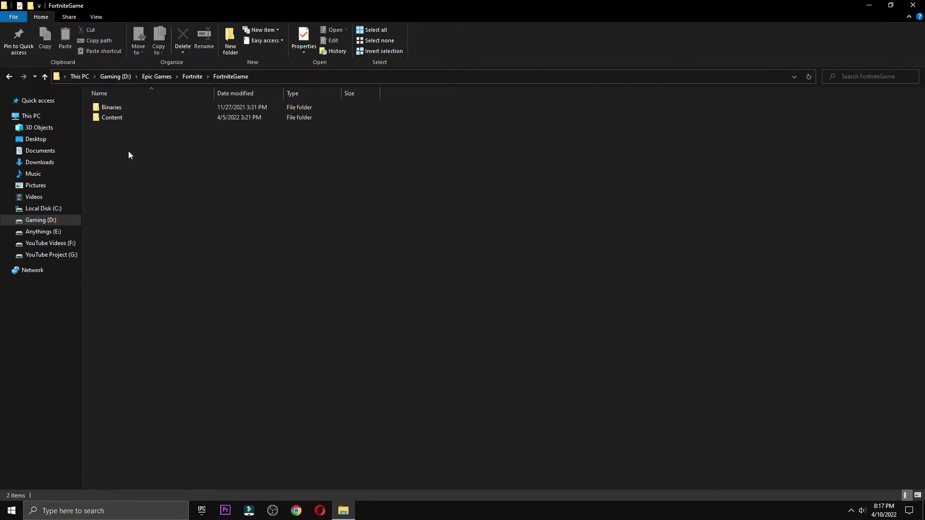
{"action": "left_click", "coordinate": [144, 105]}
{"action": "double_click", "coordinate": [143, 107]}
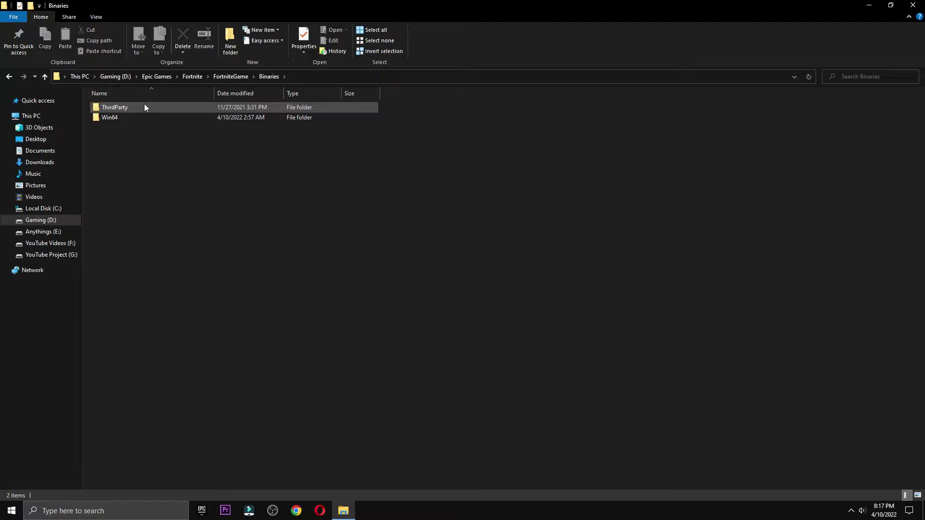
{"action": "double_click", "coordinate": [122, 119]}
{"action": "double_click", "coordinate": [137, 127]}
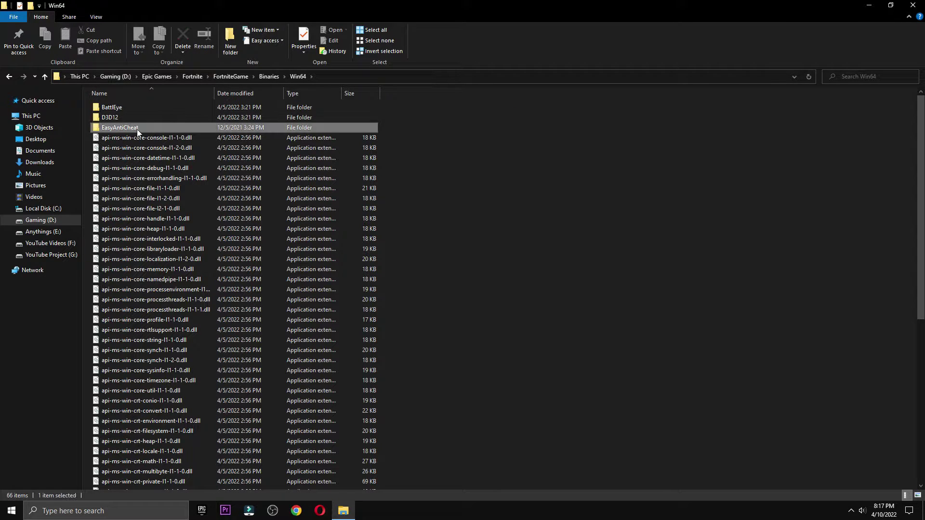
{"action": "left_click", "coordinate": [137, 130]}
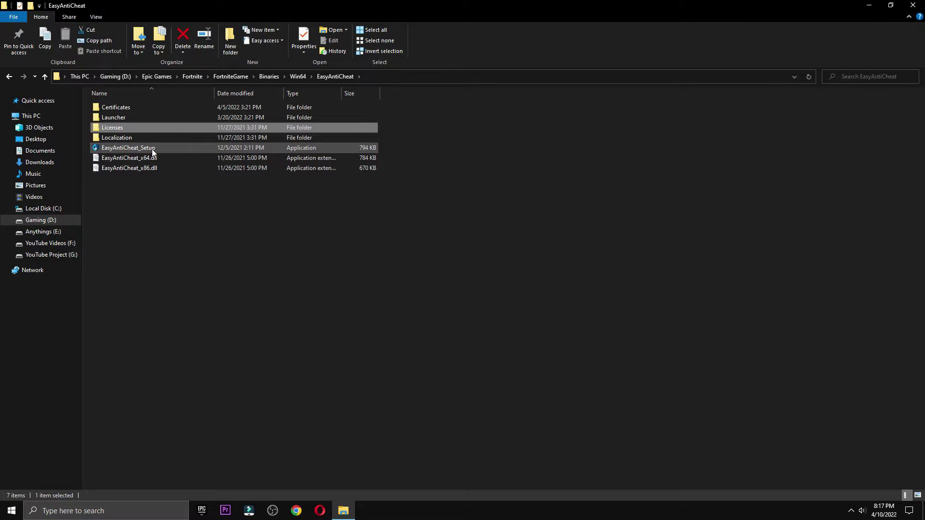
- Run EasyAntiCheat_Setup with administrator permission, then uninstall and reinstall Easy Anti-Cheat for Current (Game 217)
{"action": "double_click", "coordinate": [152, 148]}
{"action": "left_click", "coordinate": [412, 321]}
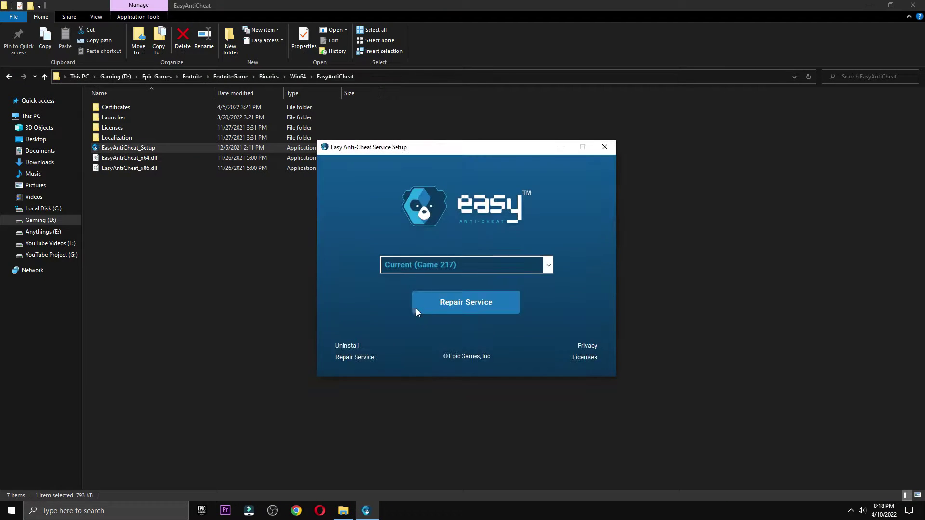
{"action": "left_click", "coordinate": [348, 346]}
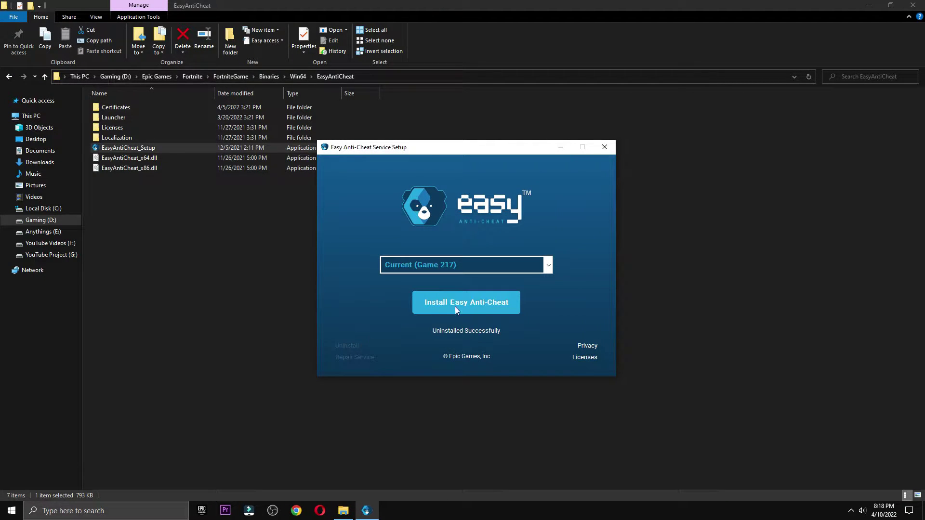
{"action": "left_click", "coordinate": [467, 305]}
{"action": "left_click", "coordinate": [469, 305]}
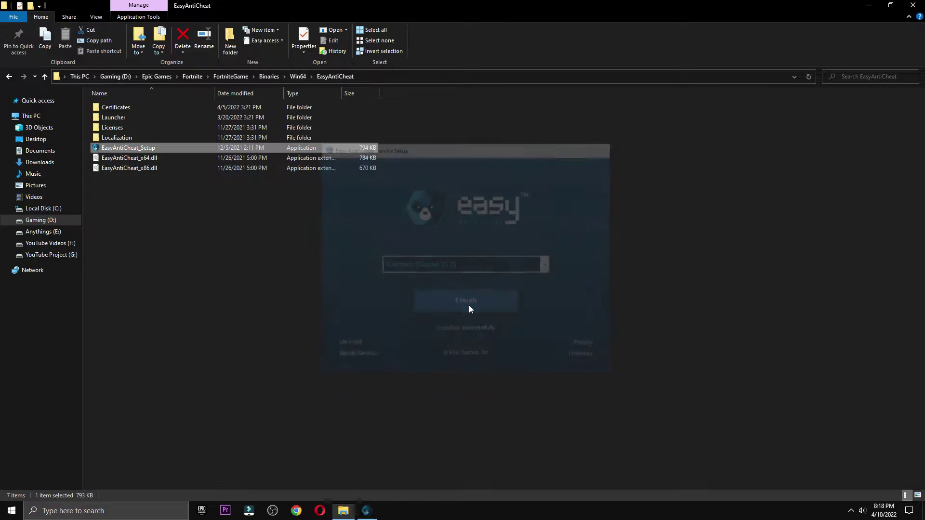
- Run Uninstall_BattlEye from the BattlEye folder in Win64 and confirm removing the BattlEye Service
{"action": "left_click", "coordinate": [45, 76]}
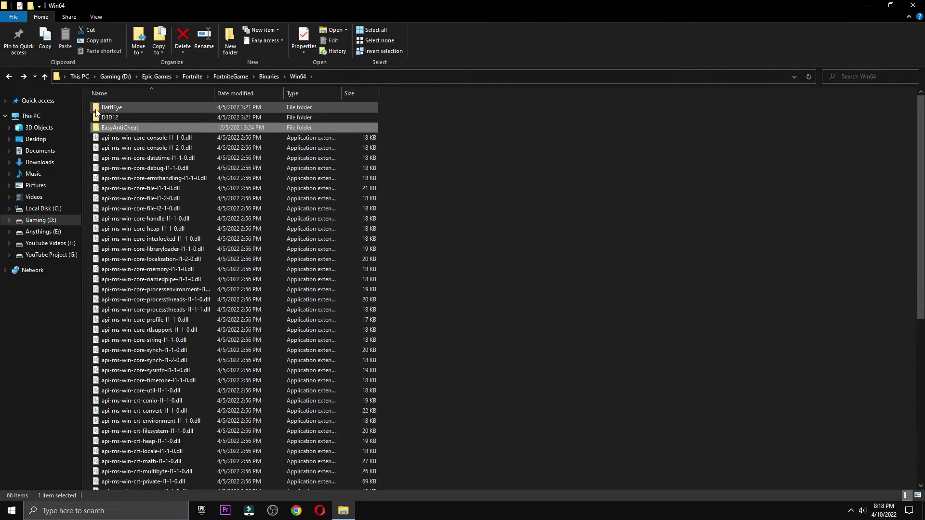
{"action": "left_click", "coordinate": [133, 107]}
{"action": "double_click", "coordinate": [132, 106]}
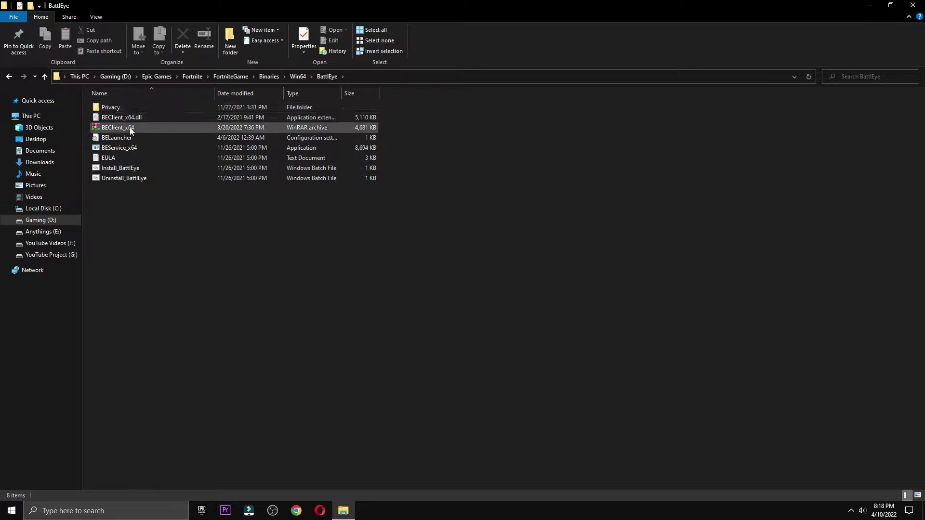
{"action": "double_click", "coordinate": [141, 180]}
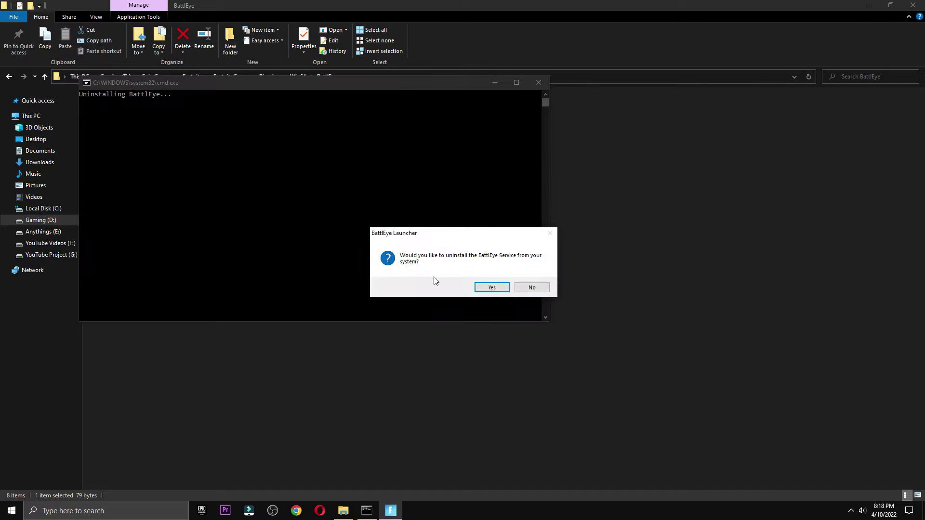
{"action": "left_click", "coordinate": [483, 288]}
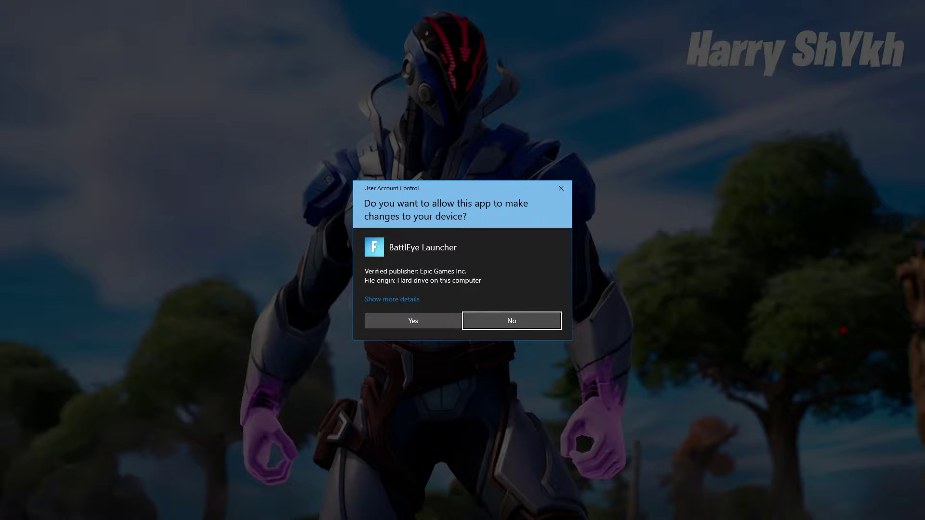
{"action": "left_click", "coordinate": [438, 316]}
{"action": "left_click", "coordinate": [496, 292]}
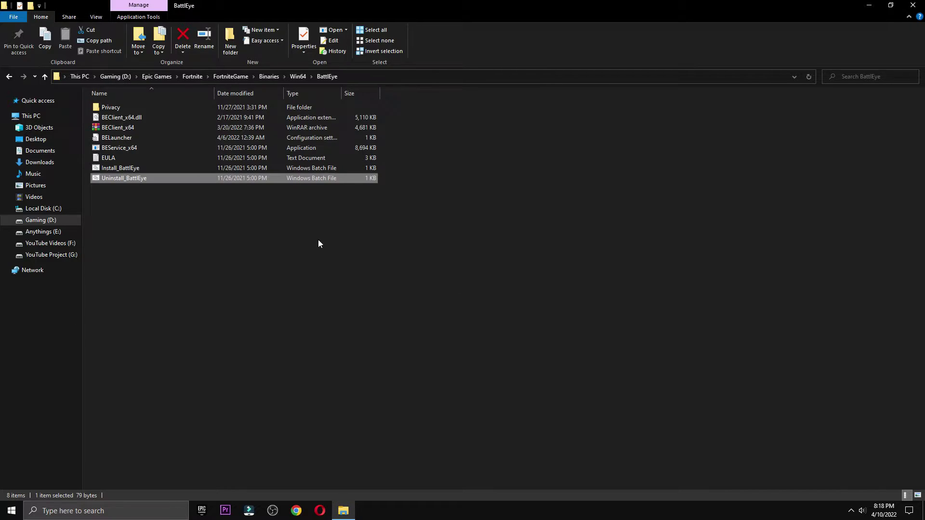
- Reinstall BattlEye with Install_BattlEye, allowing the changes, and run BEService_x64
{"action": "double_click", "coordinate": [125, 169]}
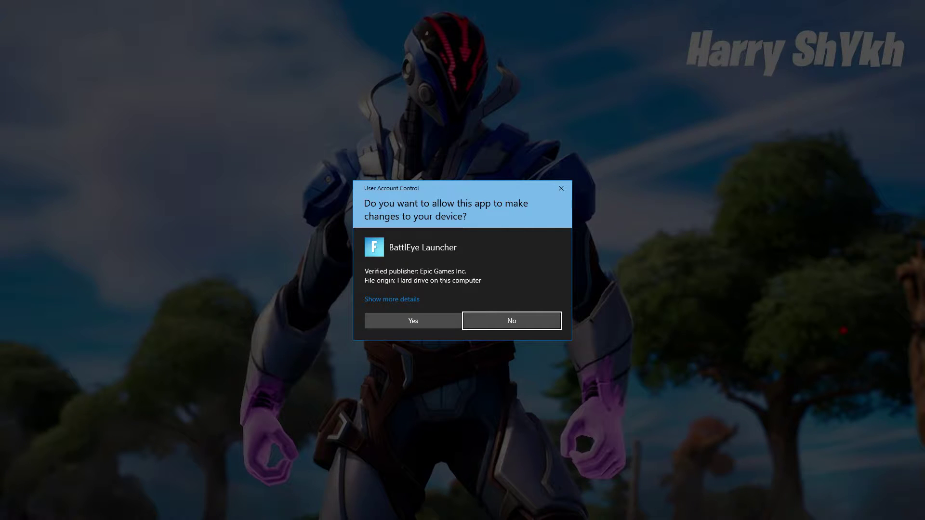
{"action": "left_click", "coordinate": [419, 322]}
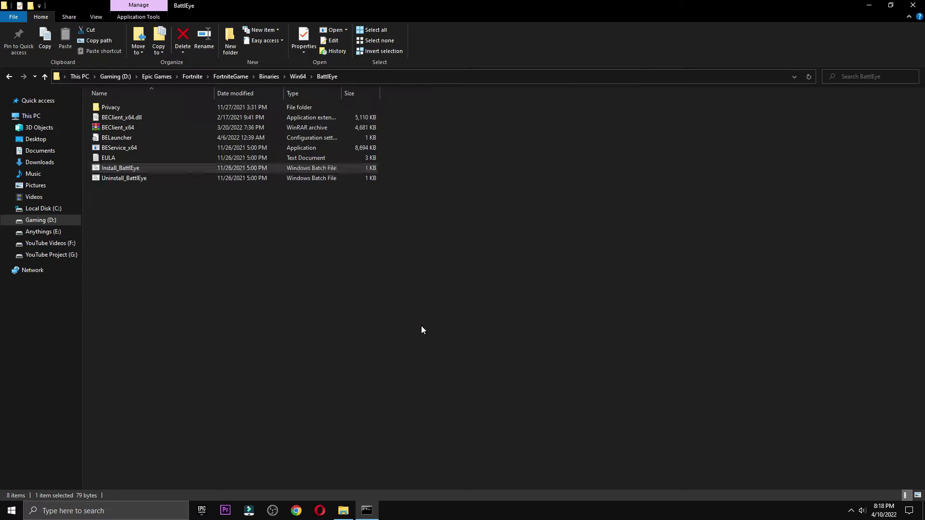
{"action": "left_click", "coordinate": [112, 148]}
{"action": "double_click", "coordinate": [112, 149]}
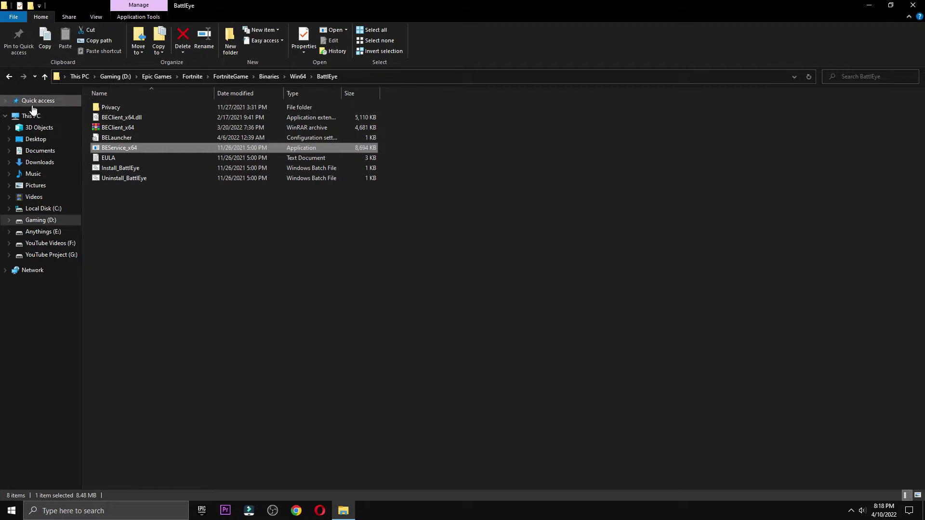
- Return to the Win64 folder and open the compatibility properties of FortniteClient-Win64-Shipping
{"action": "left_click", "coordinate": [8, 78]}
{"action": "scroll", "coordinate": [193, 229], "scroll_direction": "down", "scroll_amount": 10}
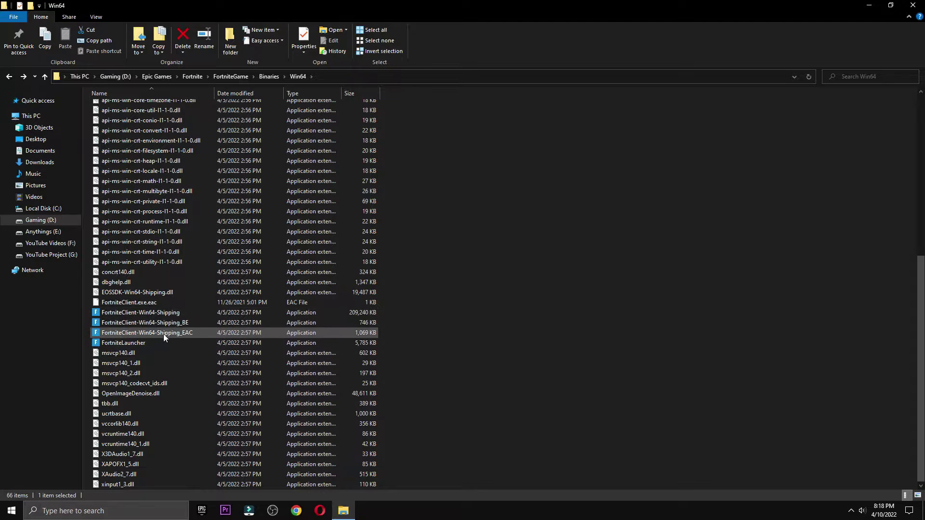
{"action": "left_click", "coordinate": [165, 315]}
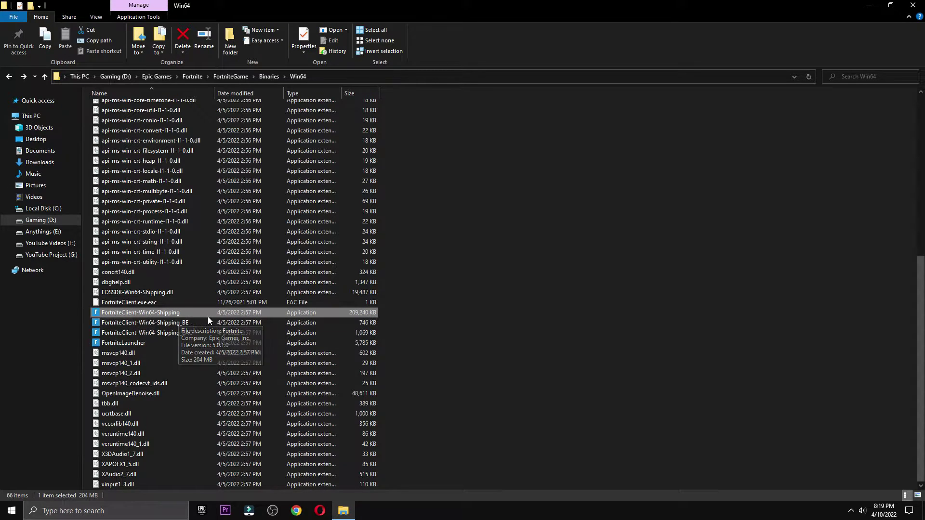
{"action": "right_click", "coordinate": [138, 314]}
{"action": "left_click", "coordinate": [175, 307]}
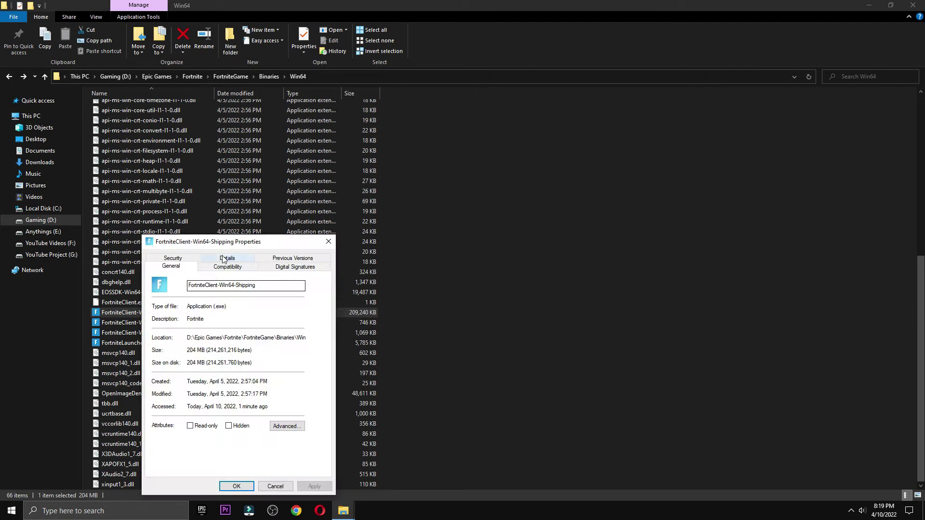
{"action": "left_click_drag", "start_coordinate": [224, 242], "coordinate": [606, 114]}
{"action": "left_click", "coordinate": [598, 144]}
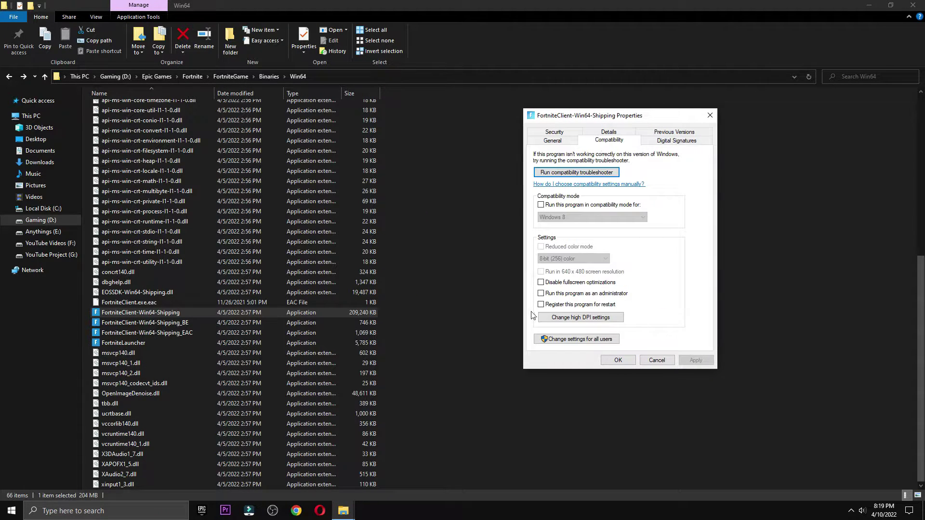
- Override FortniteClient-Win64-Shipping's high DPI scaling behavior, with scaling performed by Application, and save its properties
{"action": "left_click", "coordinate": [561, 319]}
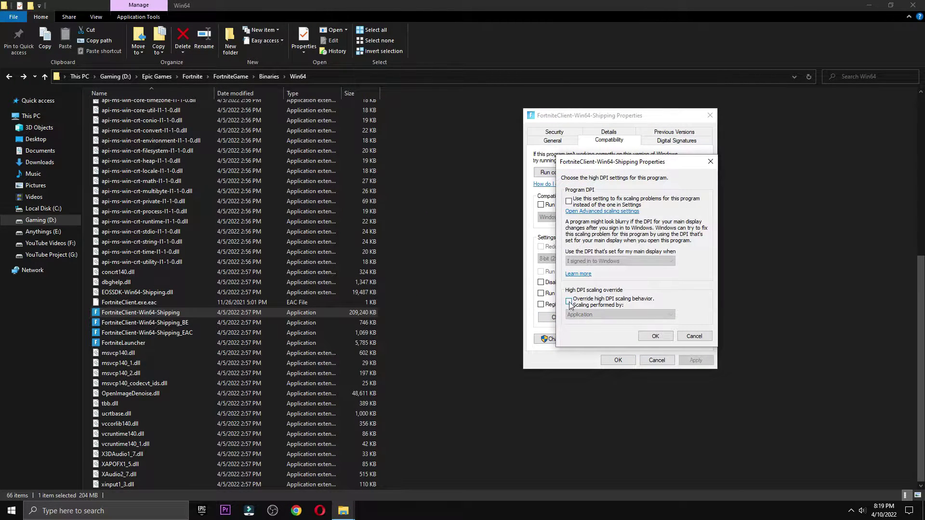
{"action": "left_click", "coordinate": [620, 314]}
{"action": "left_click", "coordinate": [622, 323]}
{"action": "left_click", "coordinate": [644, 338]}
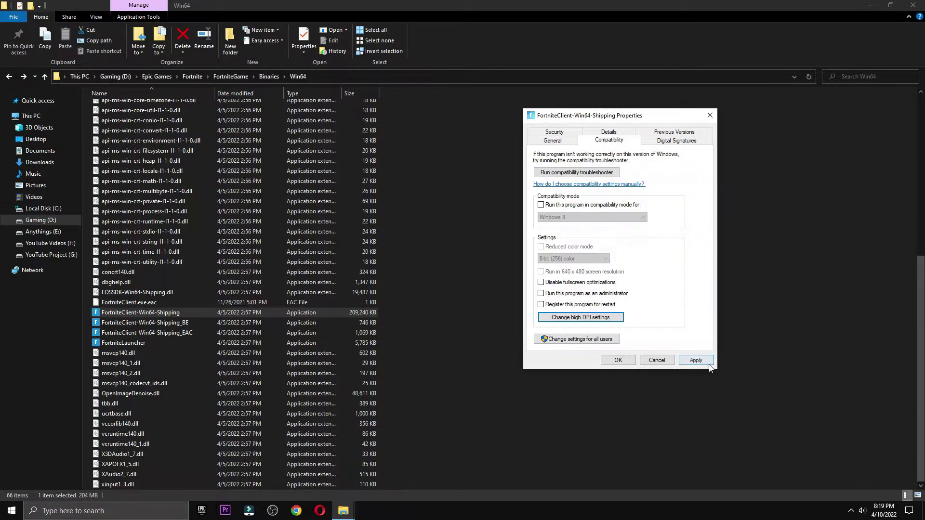
{"action": "left_click", "coordinate": [619, 361]}
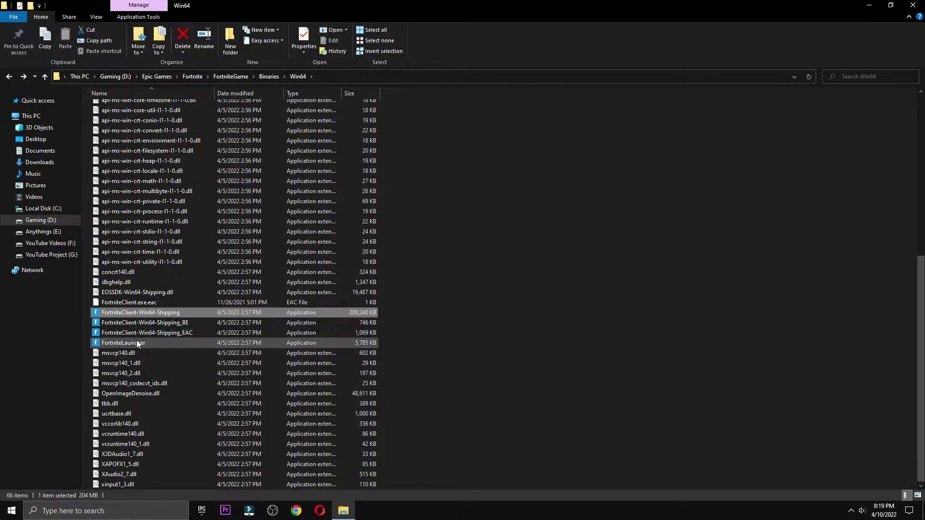
- Override the high DPI scaling behavior in FortniteClient-Win64-Shipping_BE's compatibility properties and save them
{"action": "right_click", "coordinate": [134, 324]}
{"action": "left_click", "coordinate": [285, 318]}
{"action": "left_click", "coordinate": [543, 146]}
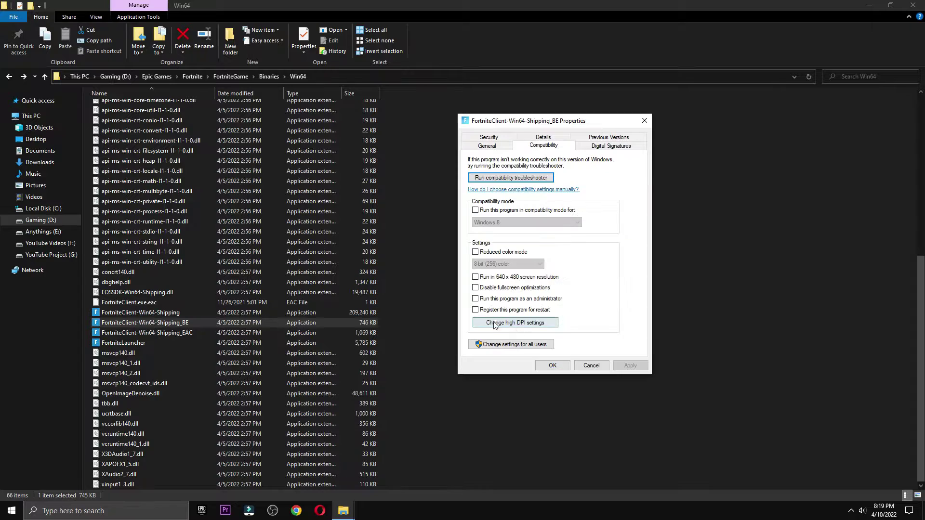
{"action": "left_click", "coordinate": [525, 324]}
{"action": "left_click", "coordinate": [626, 340]}
{"action": "left_click", "coordinate": [553, 365]}
- Set FortniteClient-Win64-Shipping_EAC to override high DPI scaling with scaling performed by Application, and save its properties
{"action": "right_click", "coordinate": [176, 333]}
{"action": "left_click", "coordinate": [202, 324]}
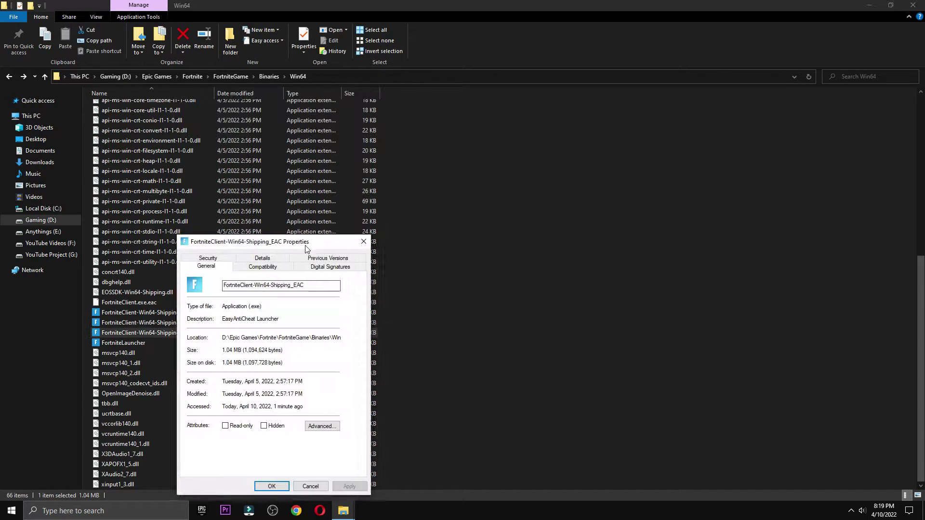
{"action": "left_click", "coordinate": [561, 153]}
{"action": "left_click", "coordinate": [530, 324]}
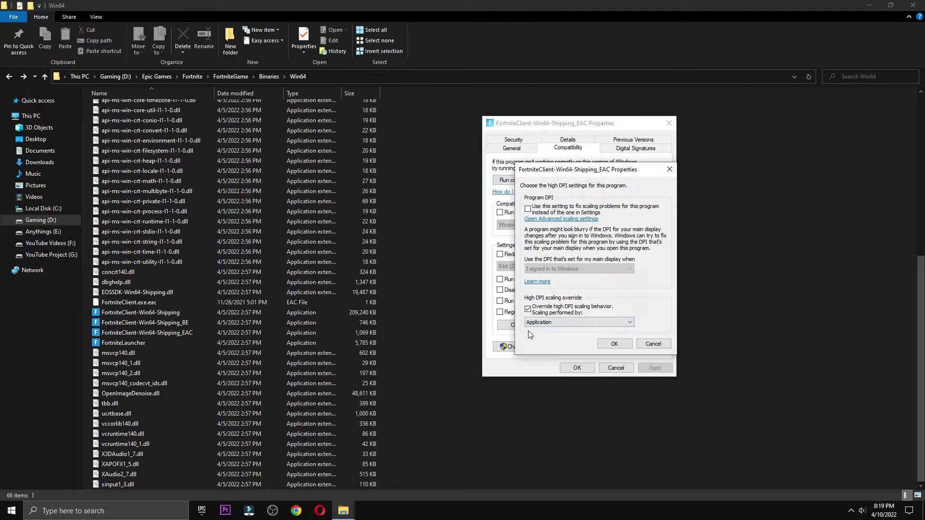
{"action": "left_click", "coordinate": [505, 304]}
{"action": "left_click", "coordinate": [621, 354]}
{"action": "left_click", "coordinate": [576, 367]}
- Enable the high DPI scaling override with scaling performed by Application for FortniteLauncher and save its properties
{"action": "right_click", "coordinate": [127, 346]}
{"action": "left_click", "coordinate": [147, 337]}
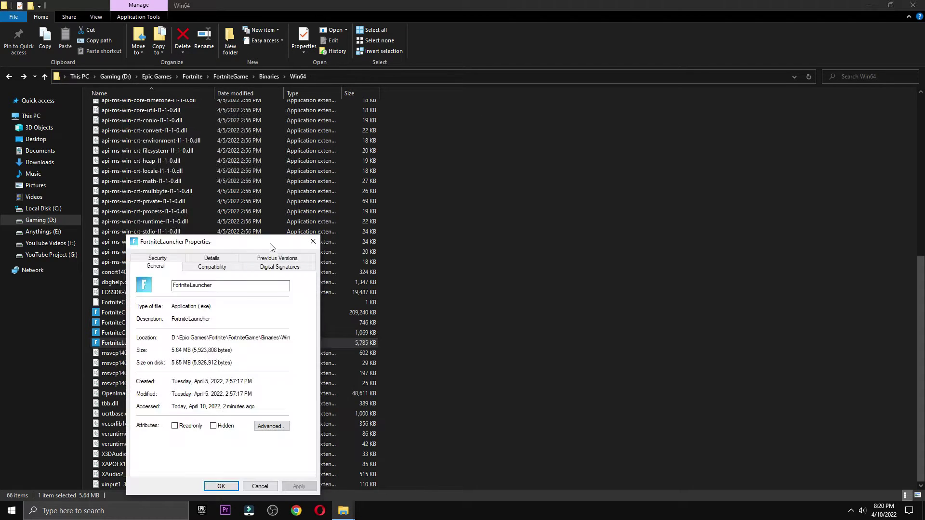
{"action": "left_click", "coordinate": [550, 158]}
{"action": "left_click", "coordinate": [525, 323]}
{"action": "left_click", "coordinate": [509, 319]}
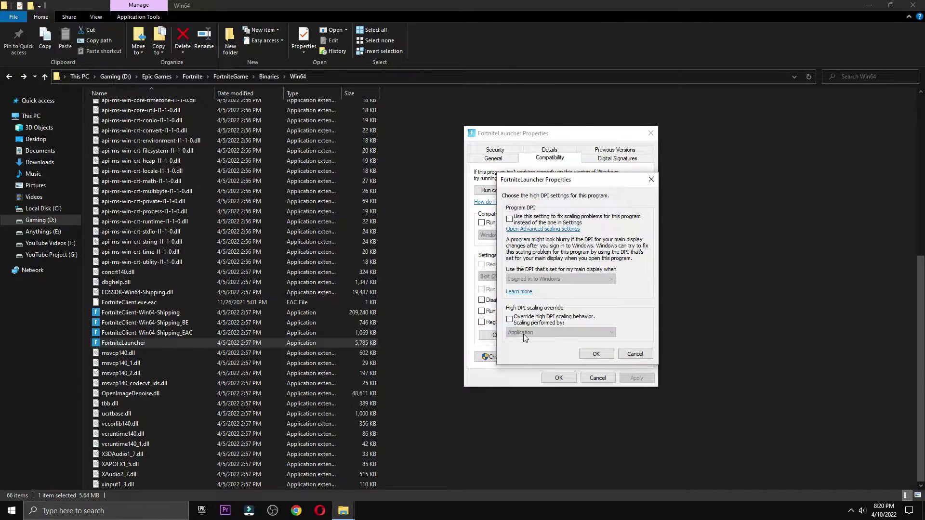
{"action": "left_click", "coordinate": [596, 354]}
{"action": "left_click", "coordinate": [559, 378]}
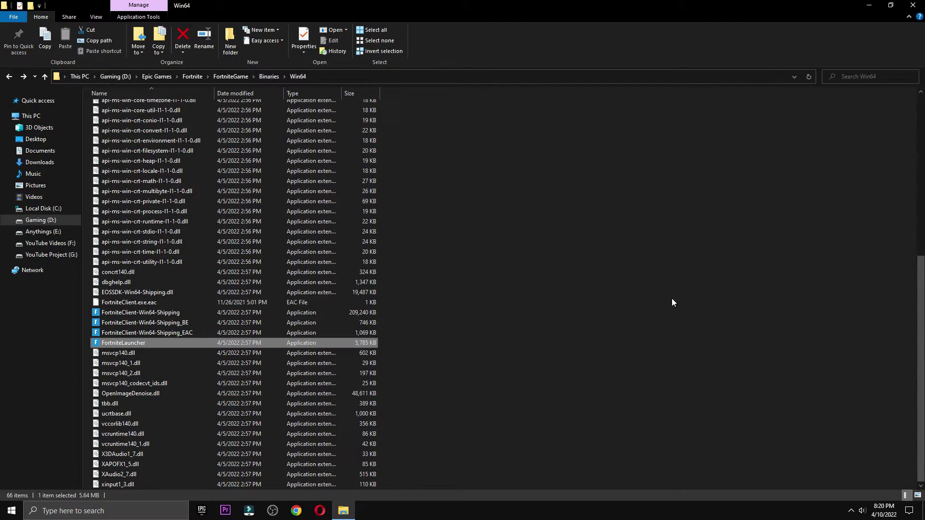
- Close the Win64 folder window, search Windows for "run", and open the Run dialog near the middle of the desktop
{"action": "left_click", "coordinate": [922, 5]}
{"action": "left_click", "coordinate": [106, 507]}
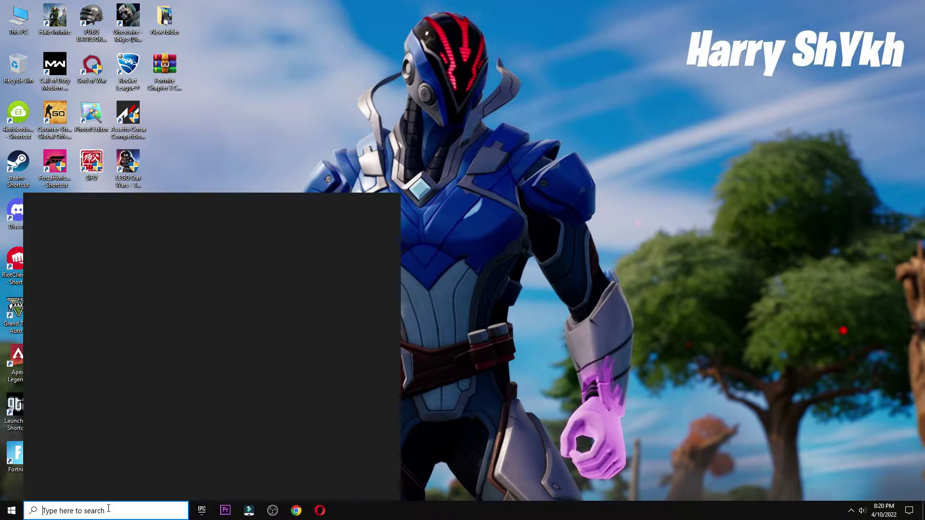
{"action": "type", "text": "run"}
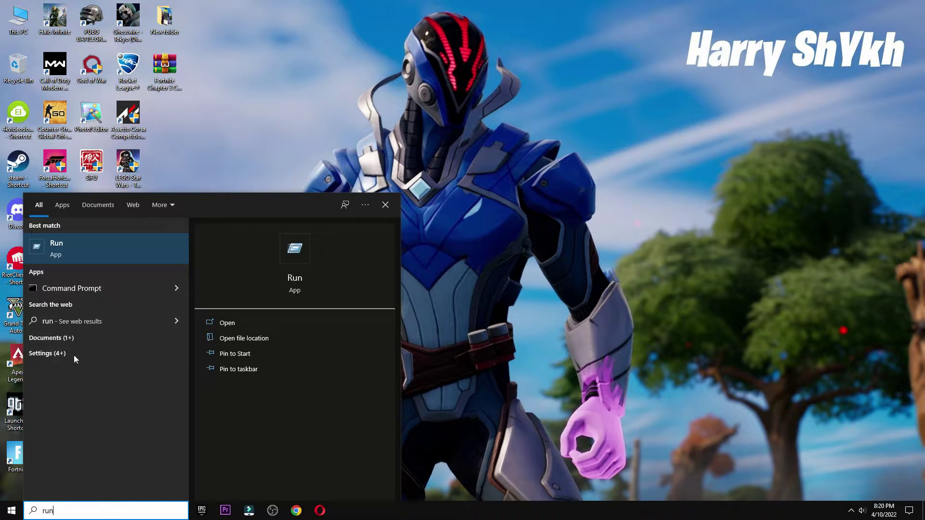
{"action": "left_click", "coordinate": [101, 250]}
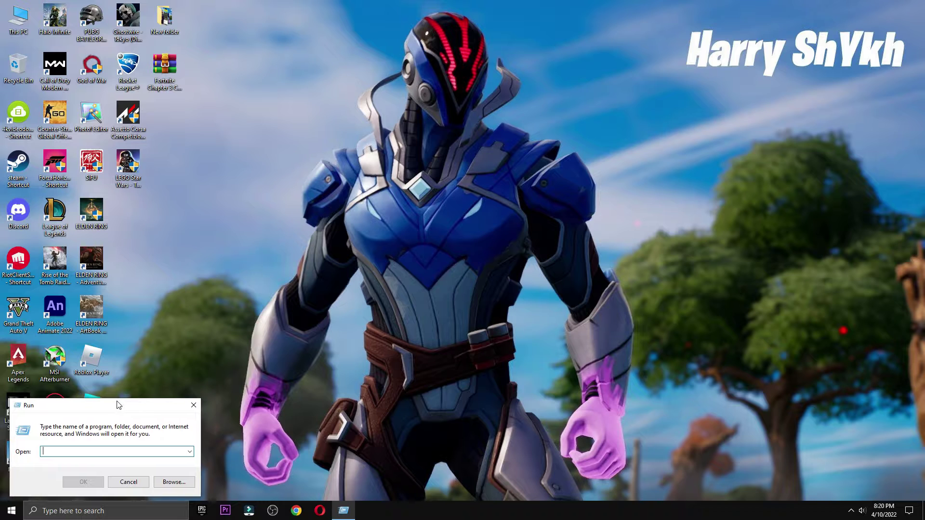
{"action": "left_click_drag", "start_coordinate": [118, 406], "coordinate": [436, 188]}
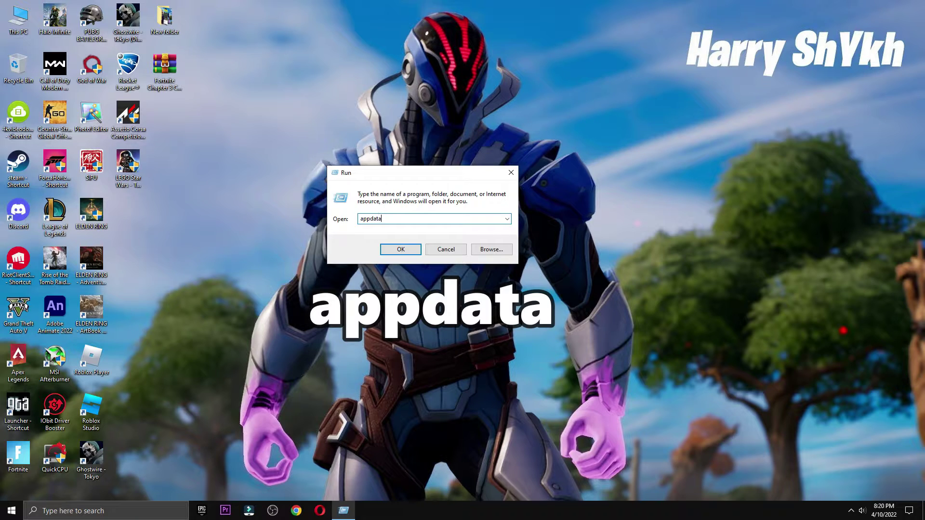
- Open the appdata folder and navigate through Local and FortniteGame to the Saved folder
{"action": "left_click", "coordinate": [395, 249]}
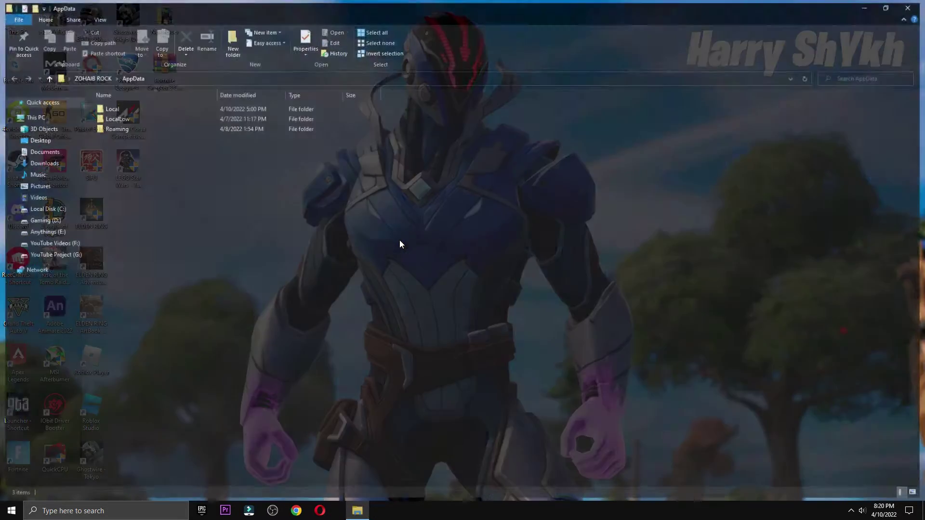
{"action": "double_click", "coordinate": [116, 104]}
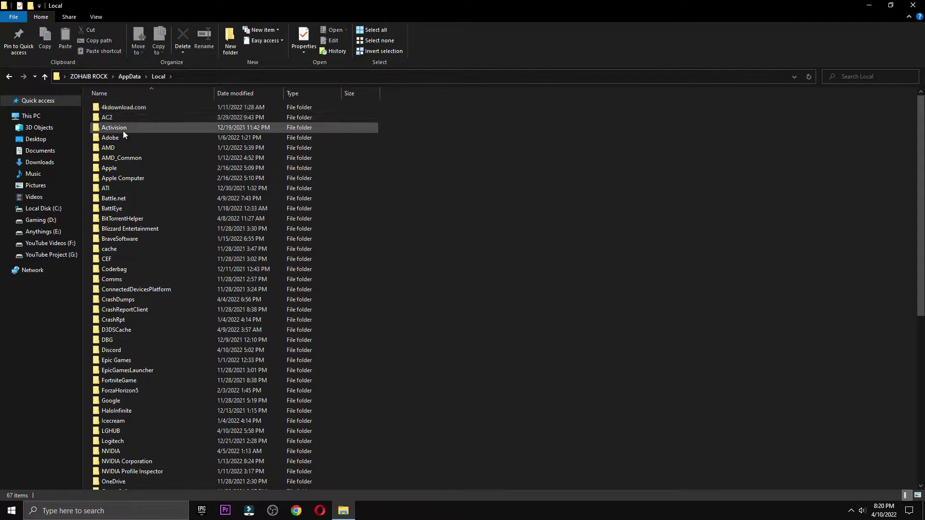
{"action": "scroll", "coordinate": [123, 131], "scroll_direction": "down", "scroll_amount": 1}
{"action": "key", "text": "f"}
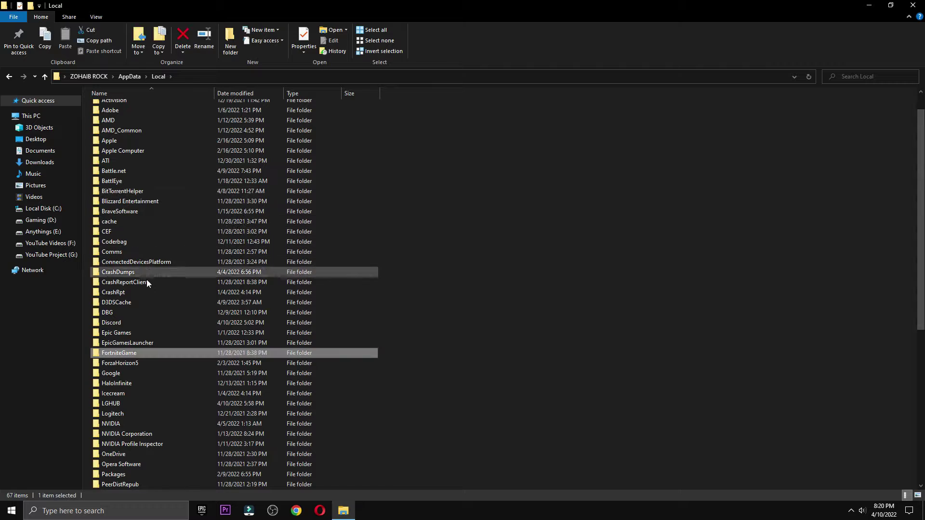
{"action": "double_click", "coordinate": [136, 353]}
{"action": "double_click", "coordinate": [115, 107]}
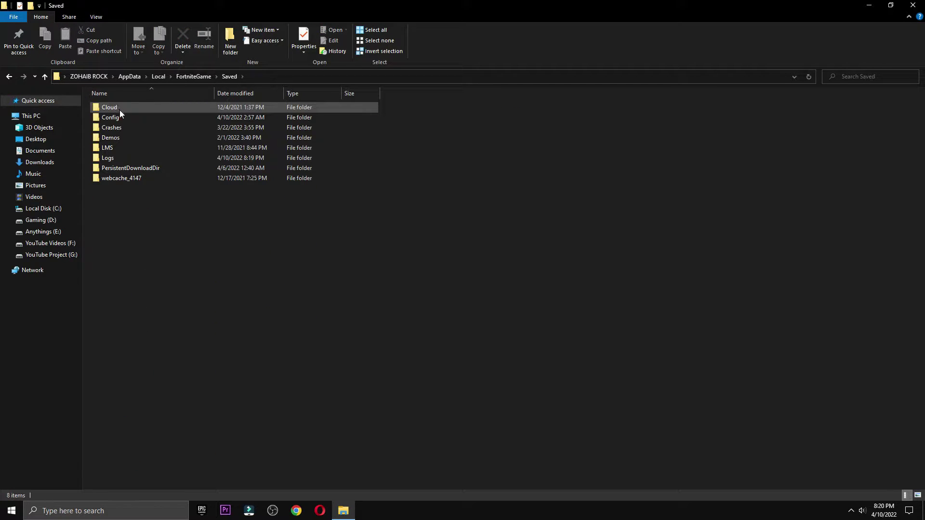
- Open the Crashes folder inside Saved and delete all the UECC-Windows folders in it
{"action": "left_click", "coordinate": [123, 116]}
{"action": "left_click", "coordinate": [122, 128]}
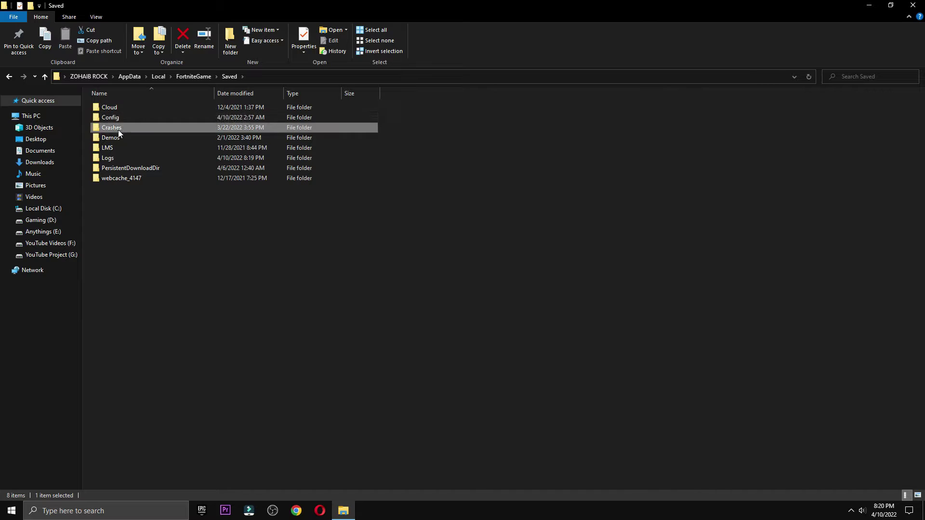
{"action": "double_click", "coordinate": [136, 128]}
{"action": "left_click_drag", "start_coordinate": [185, 211], "coordinate": [122, 108]}
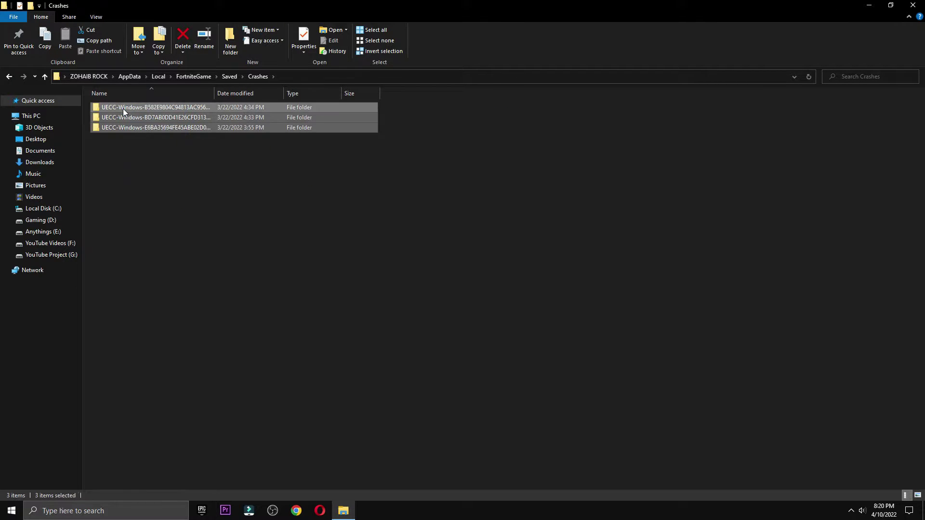
{"action": "right_click", "coordinate": [127, 127]}
{"action": "left_click", "coordinate": [193, 304]}
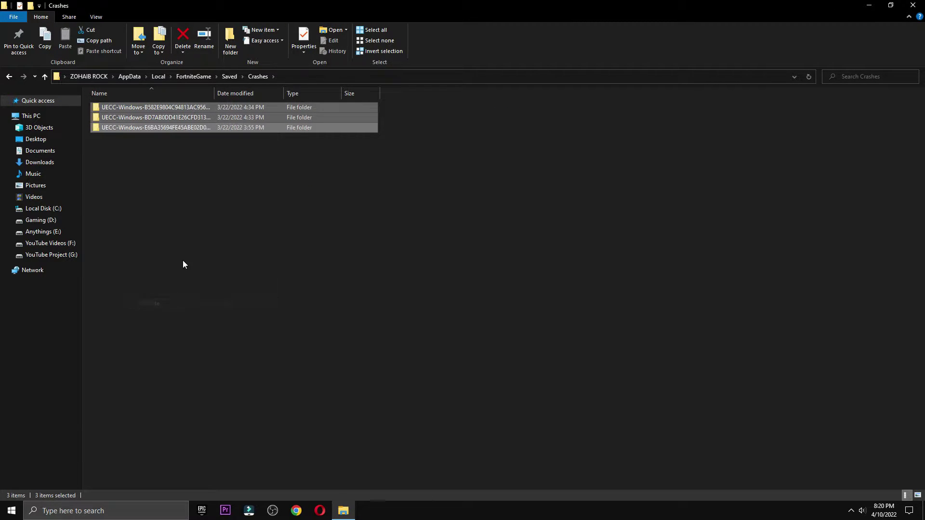
- Delete all the folders inside CrashReportClient in Saved's Config folder, and close the folder window
{"action": "key", "text": "BackSpace"}
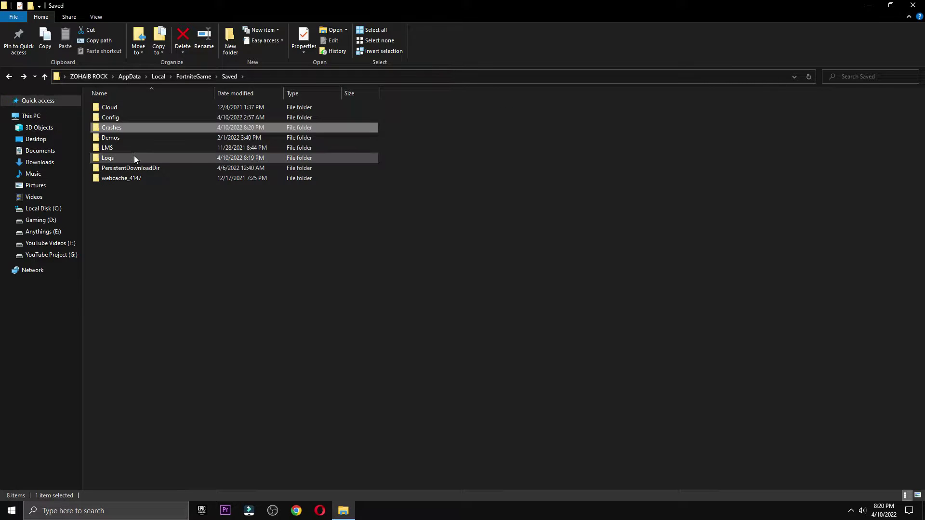
{"action": "double_click", "coordinate": [121, 117]}
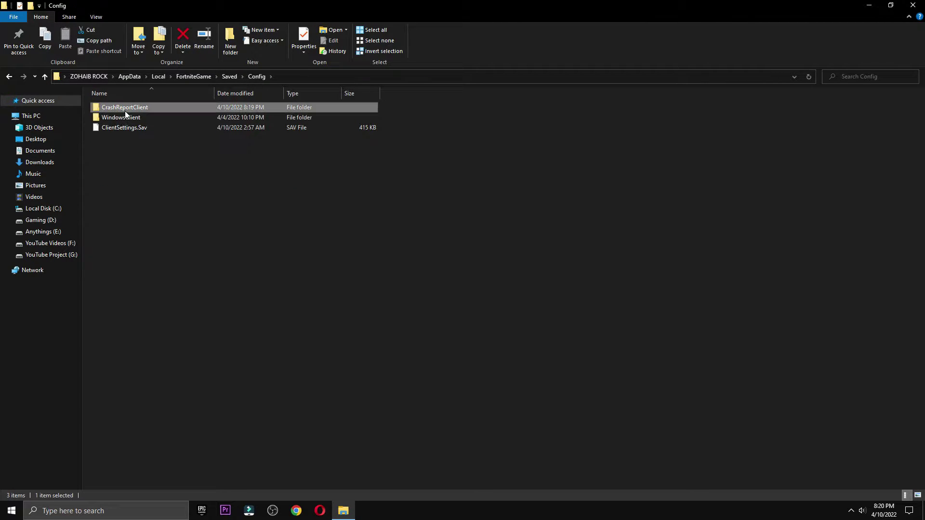
{"action": "double_click", "coordinate": [126, 110]}
{"action": "left_click_drag", "start_coordinate": [177, 223], "coordinate": [133, 106]}
{"action": "right_click", "coordinate": [134, 107]}
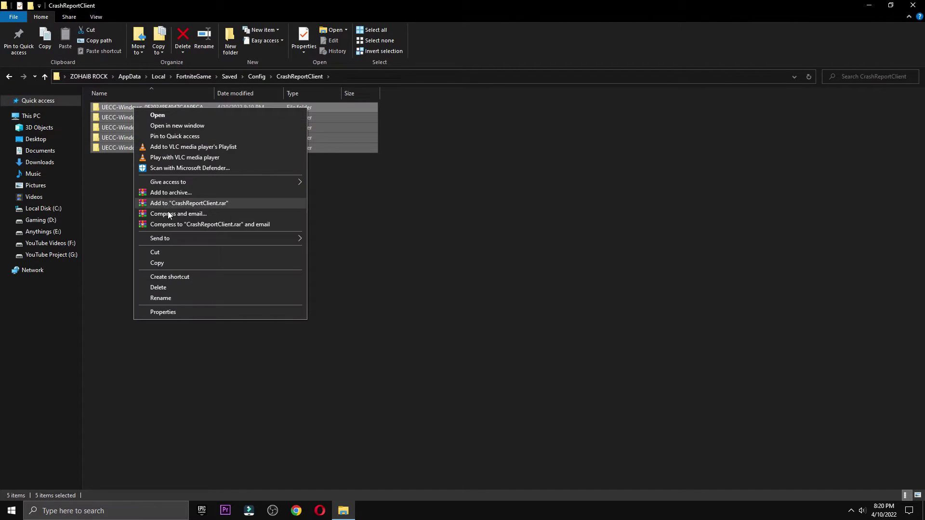
{"action": "left_click", "coordinate": [171, 287]}
{"action": "key", "text": "BackSpace"}
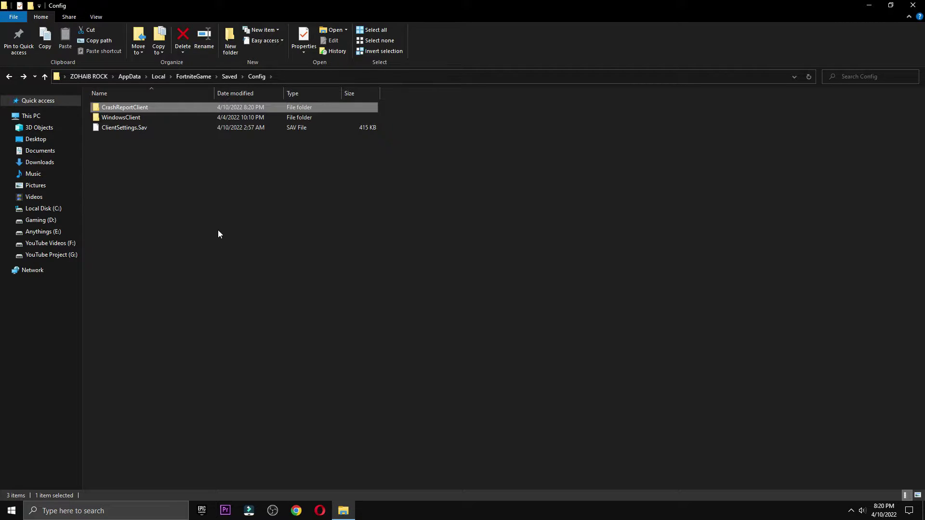
{"action": "left_click", "coordinate": [913, 5]}
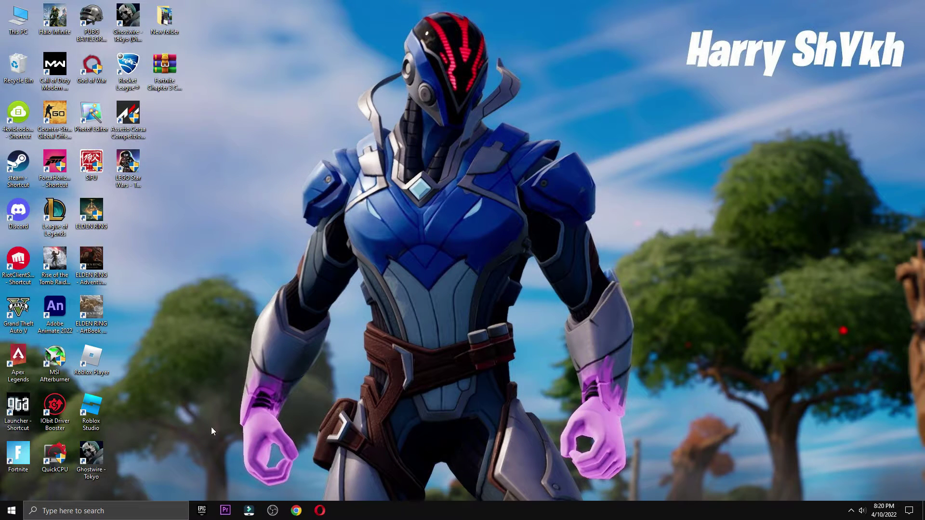
- Search Windows for "run", open the Run dialog near the middle of the desktop, and open %temp%
{"action": "left_click", "coordinate": [106, 511]}
{"action": "type", "text": "run"}
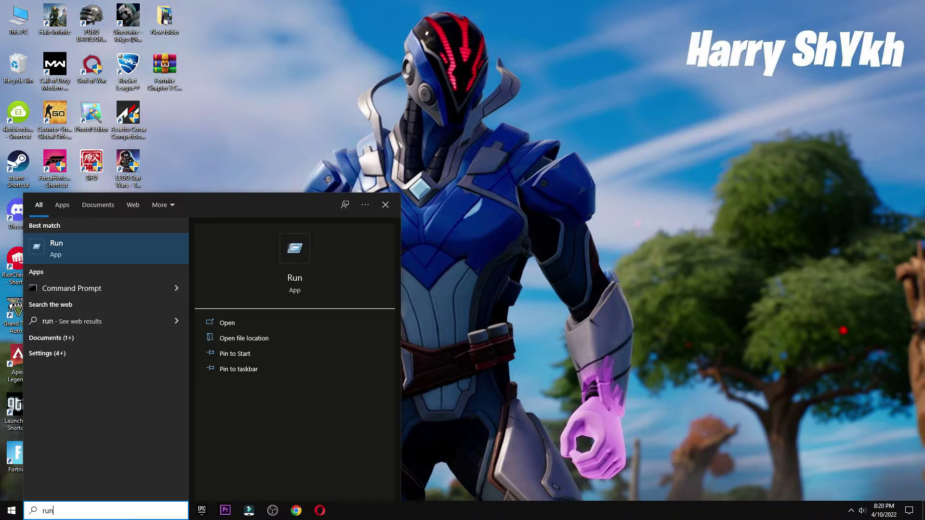
{"action": "left_click", "coordinate": [164, 245]}
{"action": "left_click_drag", "start_coordinate": [155, 403], "coordinate": [489, 162]}
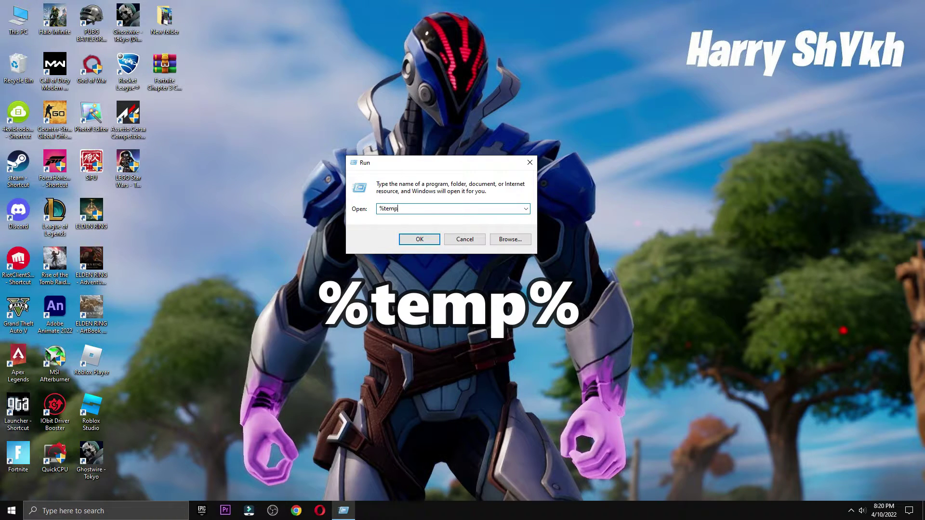
{"action": "left_click", "coordinate": [433, 238]}
- Delete all items in the Temp folder, passing over every item in use, and close the folder window
{"action": "left_click", "coordinate": [127, 210]}
{"action": "key", "text": "ctrl+a"}
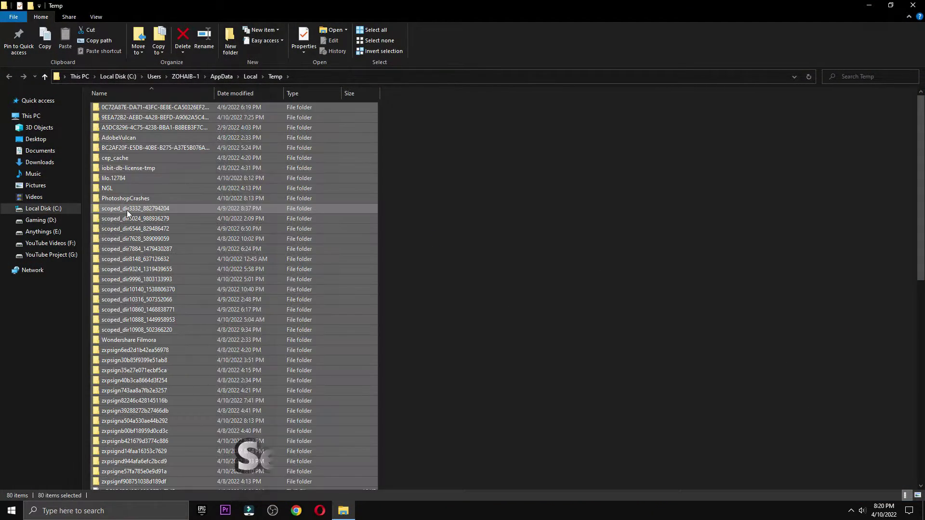
{"action": "right_click", "coordinate": [126, 210]}
{"action": "left_click", "coordinate": [159, 370]}
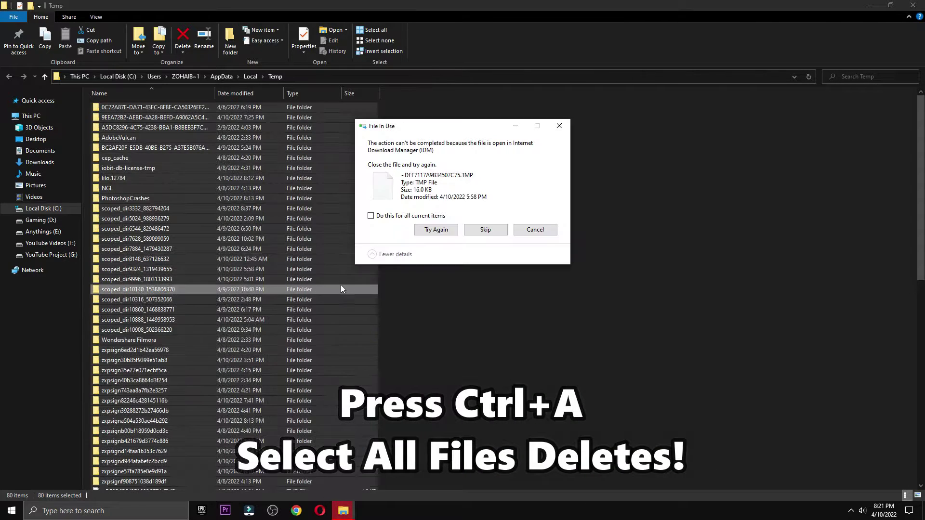
{"action": "left_click", "coordinate": [433, 215]}
{"action": "left_click", "coordinate": [544, 232]}
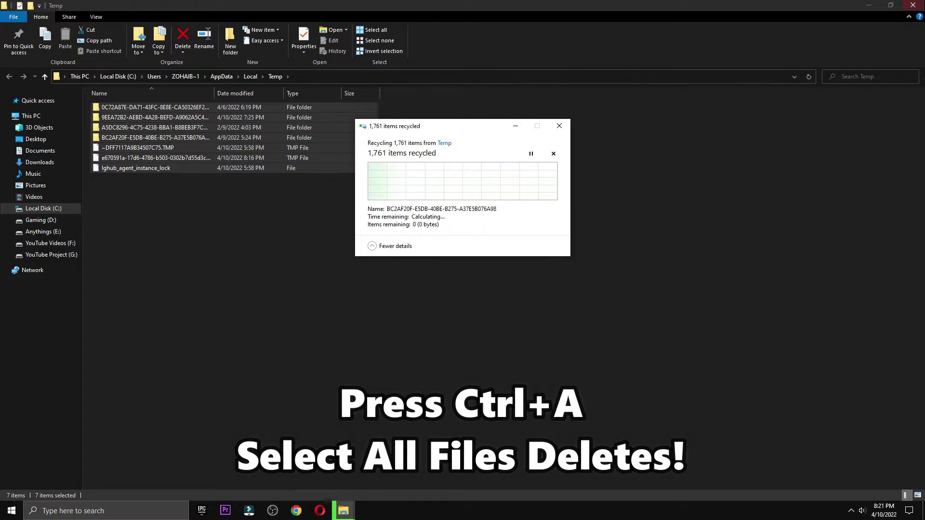
{"action": "left_click", "coordinate": [912, 4]}
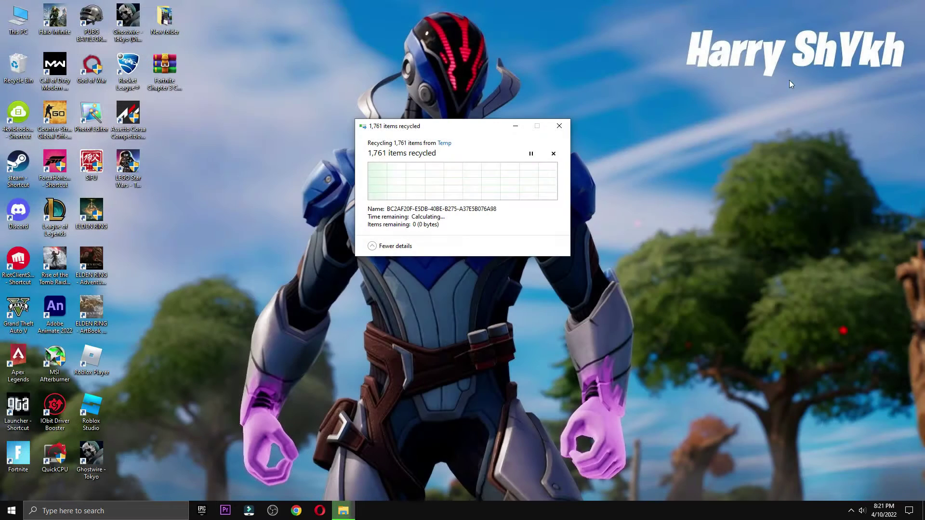
- Search Windows for "run", move the Run dialog near the middle of the desktop, and open the prefetch folder
{"action": "left_click", "coordinate": [136, 507]}
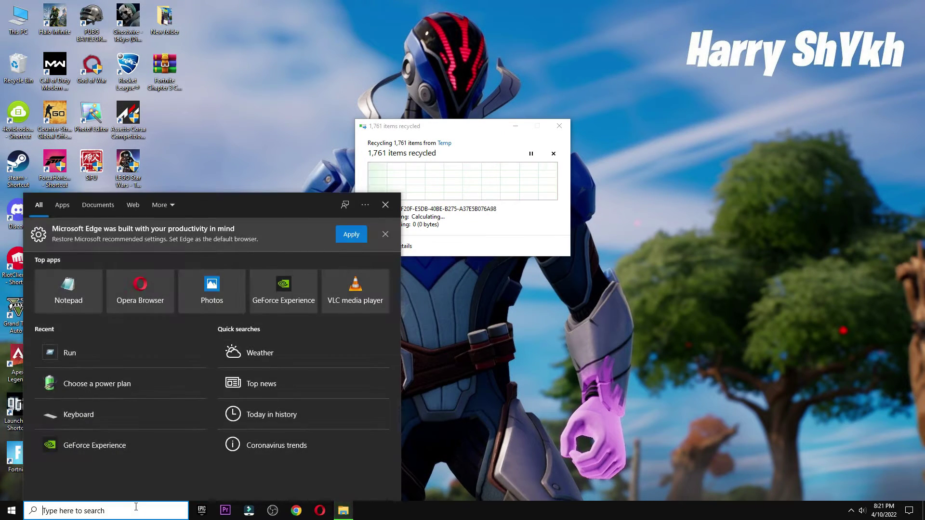
{"action": "type", "text": "run"}
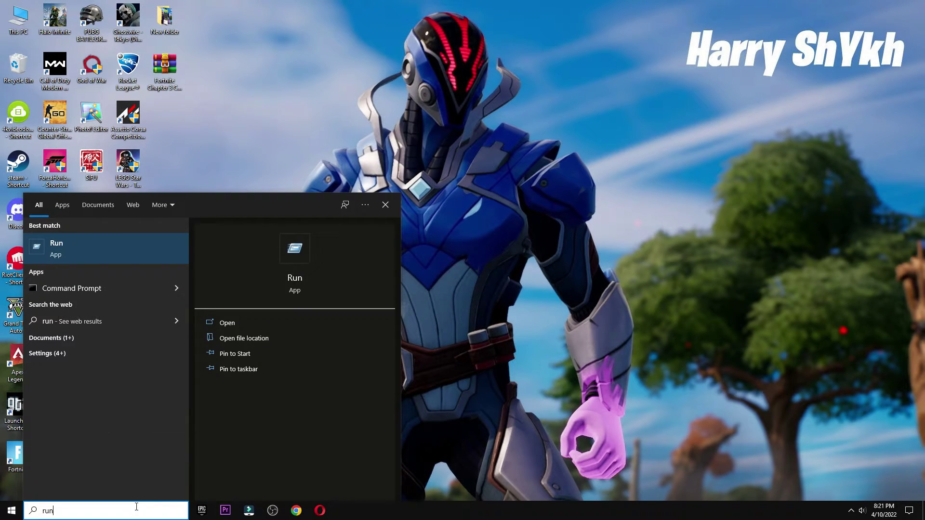
{"action": "left_click", "coordinate": [164, 257]}
{"action": "left_click_drag", "start_coordinate": [127, 410], "coordinate": [454, 190]}
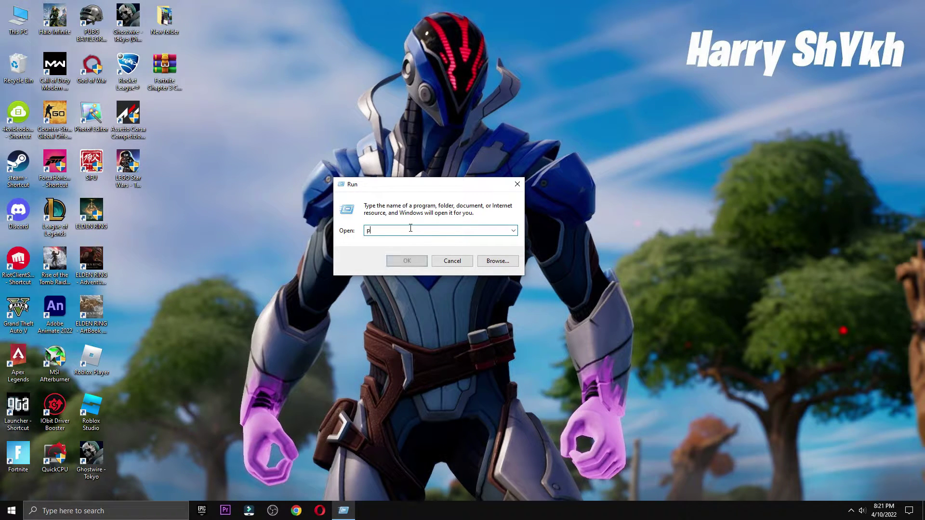
{"action": "type", "text": "prefetch"}
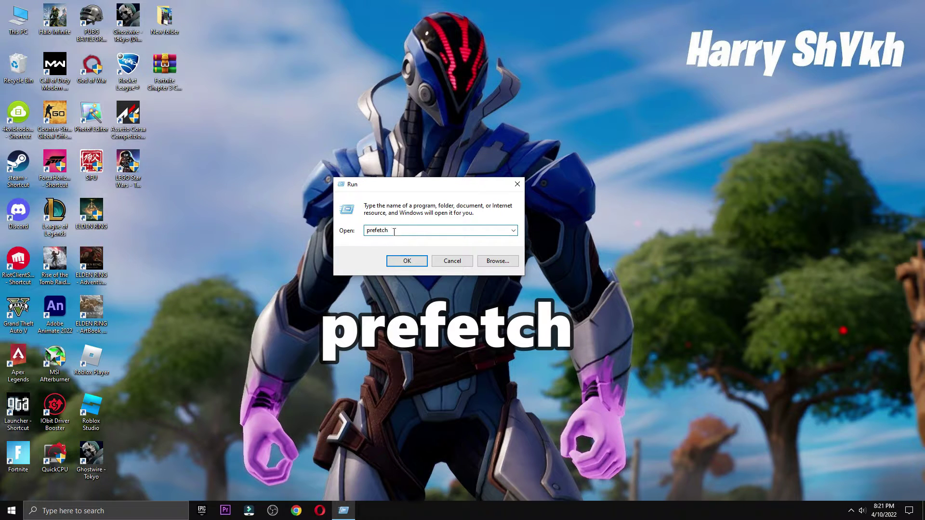
{"action": "left_click", "coordinate": [409, 261]}
{"action": "left_click", "coordinate": [477, 268]}
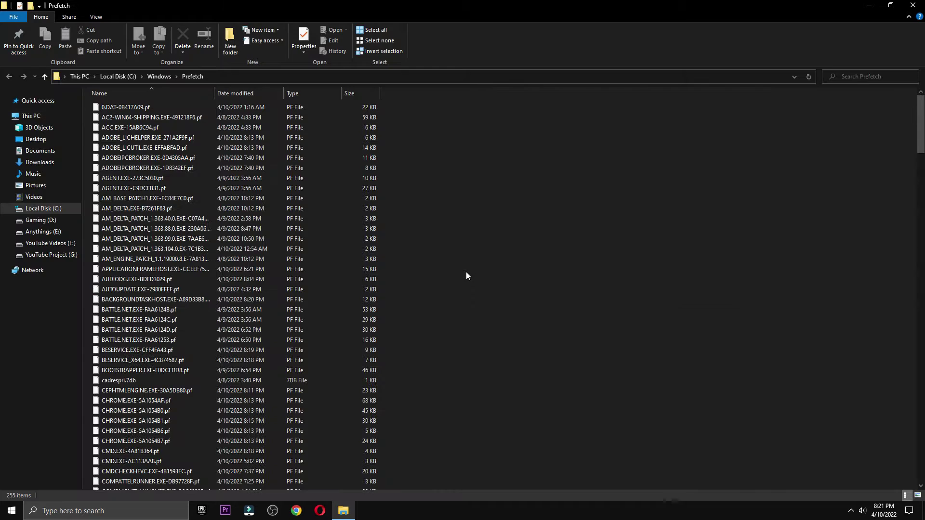
- Delete all files in the Prefetch folder, skipping all current items in use, and close the folder window
{"action": "key", "text": "ctrl+a"}
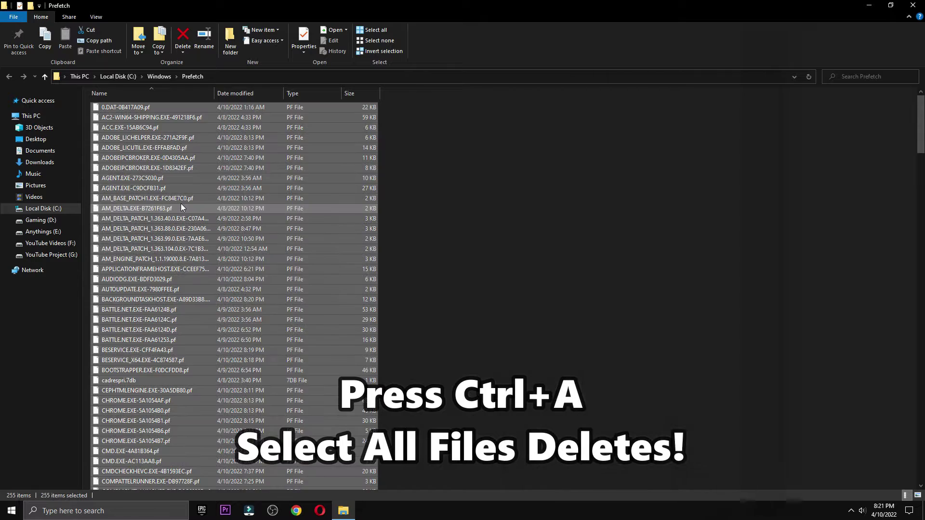
{"action": "right_click", "coordinate": [181, 204]}
{"action": "left_click", "coordinate": [231, 328]}
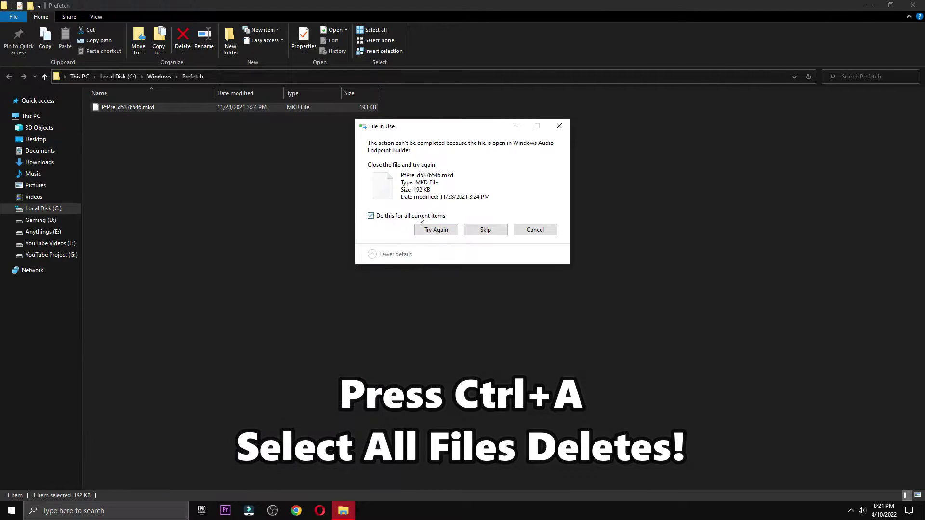
{"action": "left_click", "coordinate": [485, 230]}
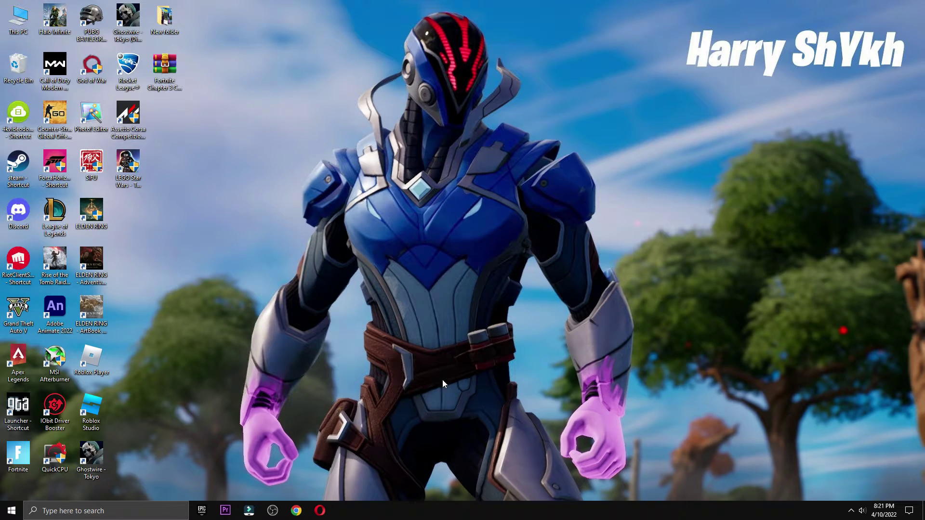
- Open Task Manager and show the list of startup apps
{"action": "right_click", "coordinate": [456, 514]}
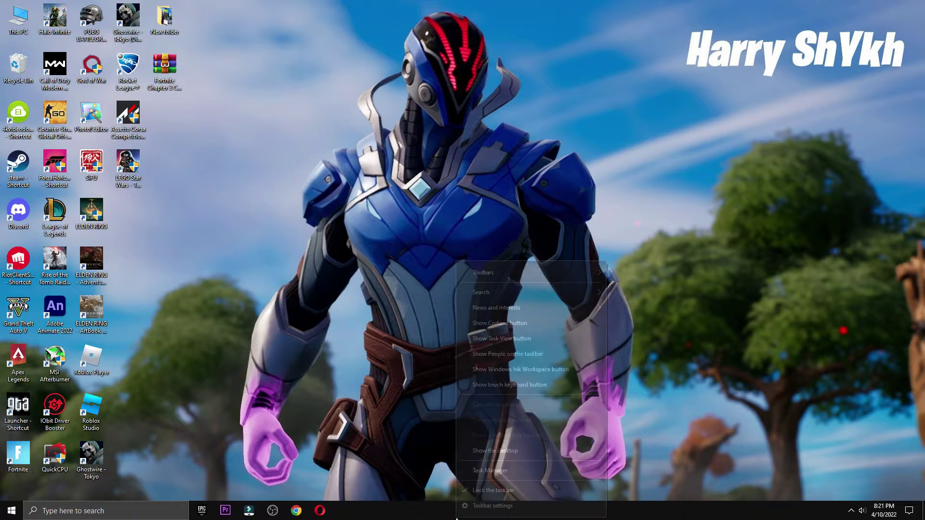
{"action": "left_click", "coordinate": [503, 471]}
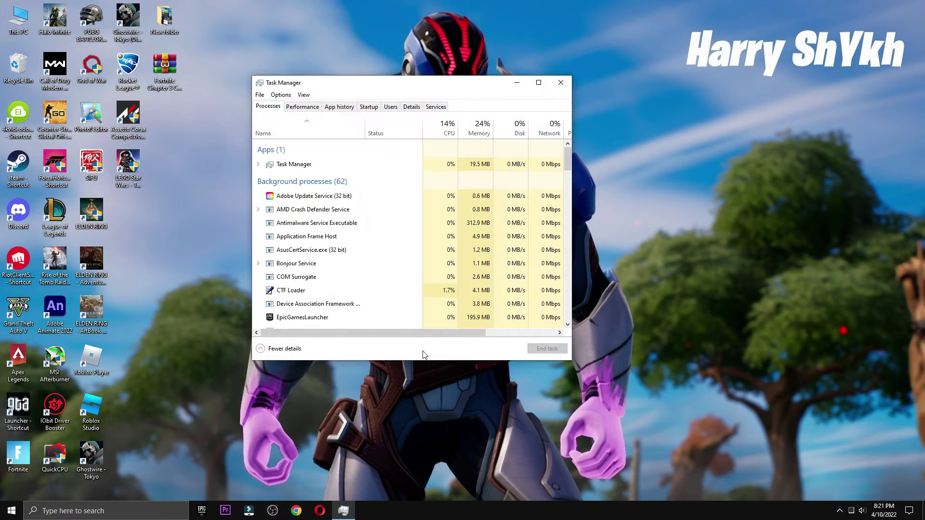
{"action": "left_click", "coordinate": [301, 108]}
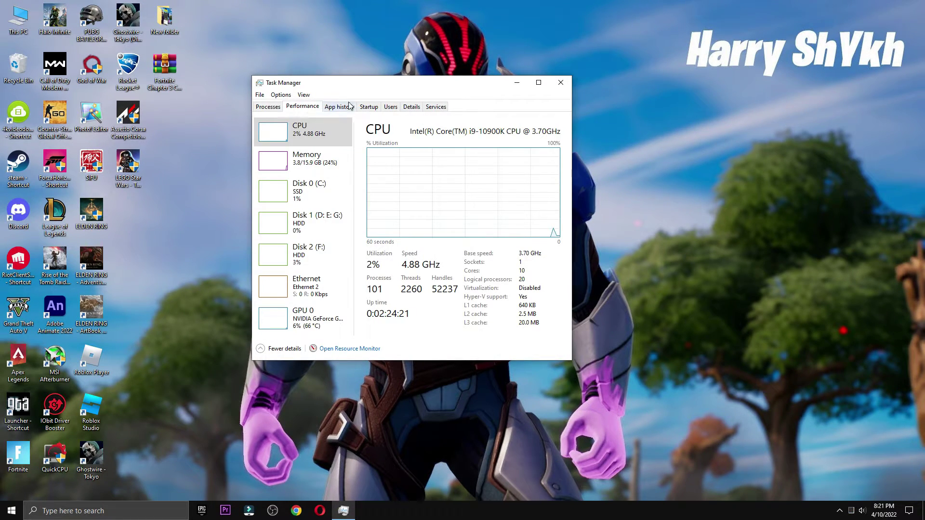
{"action": "left_click", "coordinate": [370, 107]}
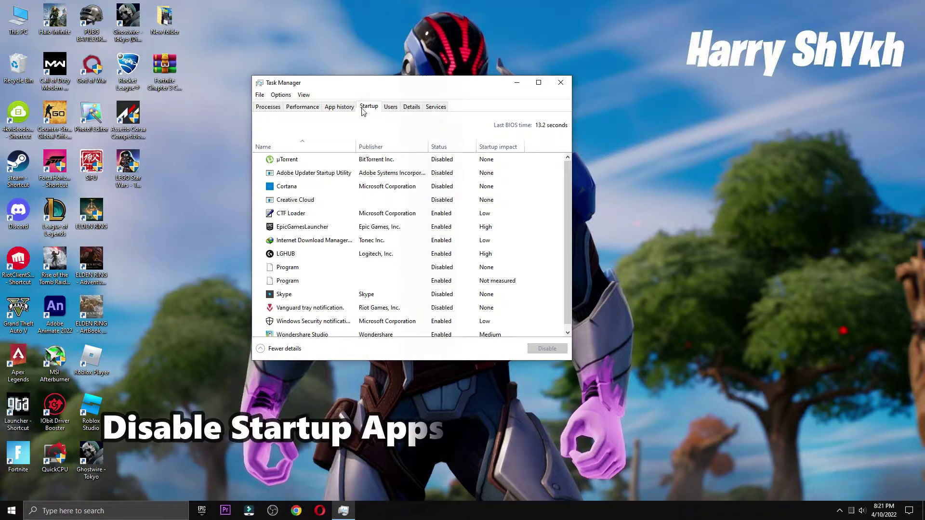
{"action": "scroll", "coordinate": [415, 260], "scroll_direction": "down", "scroll_amount": 1}
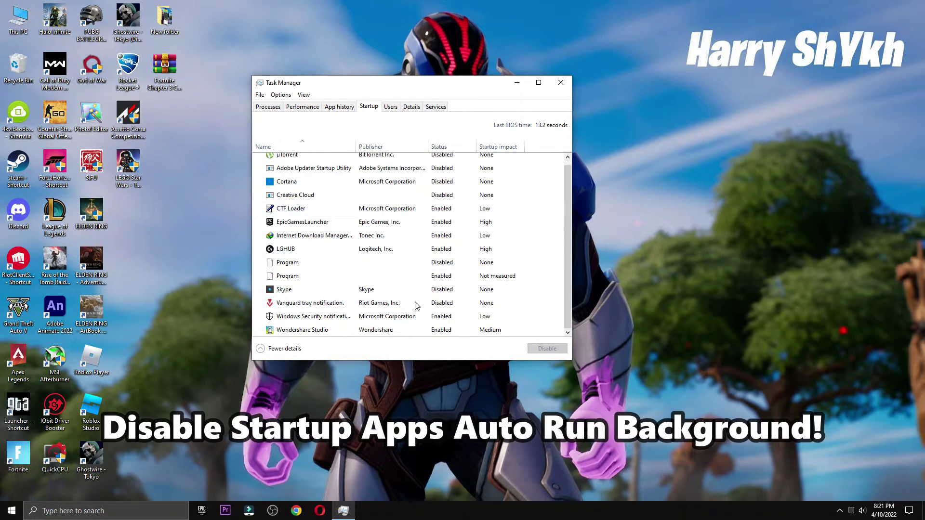
- Enable the Vanguard tray notification startup entry and disable it again
{"action": "left_click", "coordinate": [416, 306]}
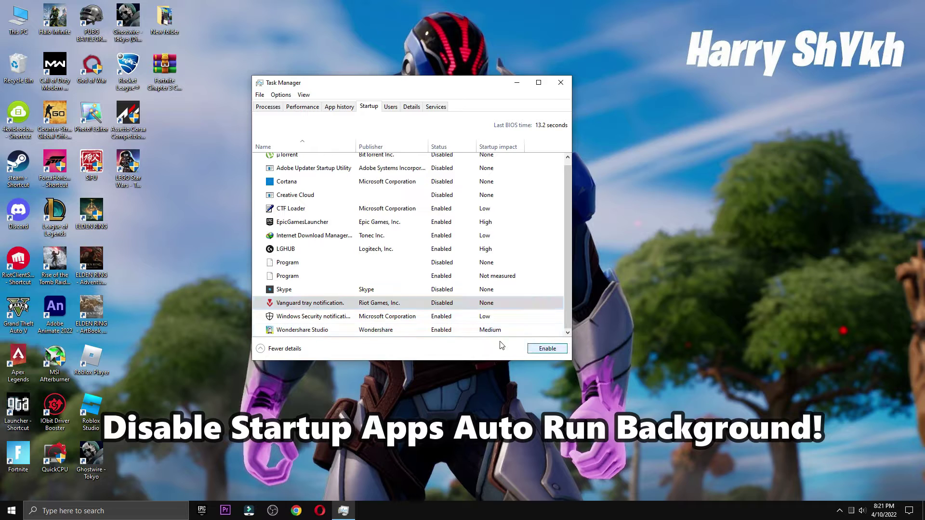
{"action": "left_click", "coordinate": [538, 351]}
{"action": "left_click", "coordinate": [539, 351]}
- Check the startup entries for Skype, Creative Cloud, Cortana and Adobe Updater Startup Utility
{"action": "left_click", "coordinate": [396, 292]}
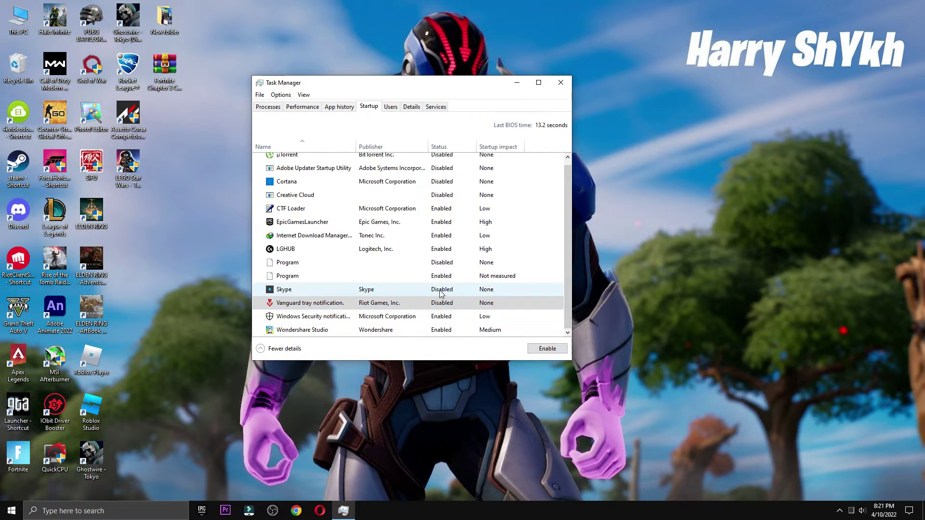
{"action": "scroll", "coordinate": [415, 231], "scroll_direction": "up", "scroll_amount": 1}
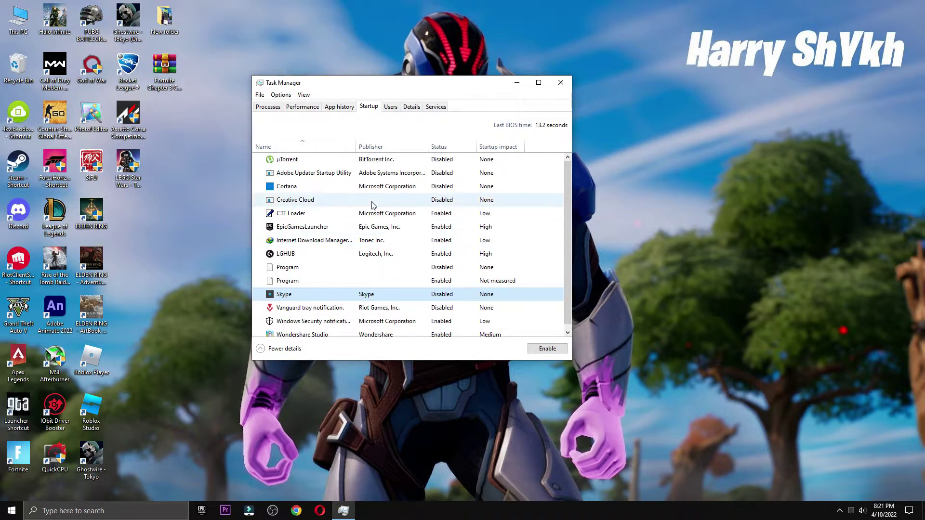
{"action": "left_click", "coordinate": [400, 202]}
{"action": "left_click", "coordinate": [431, 186]}
{"action": "left_click", "coordinate": [422, 177]}
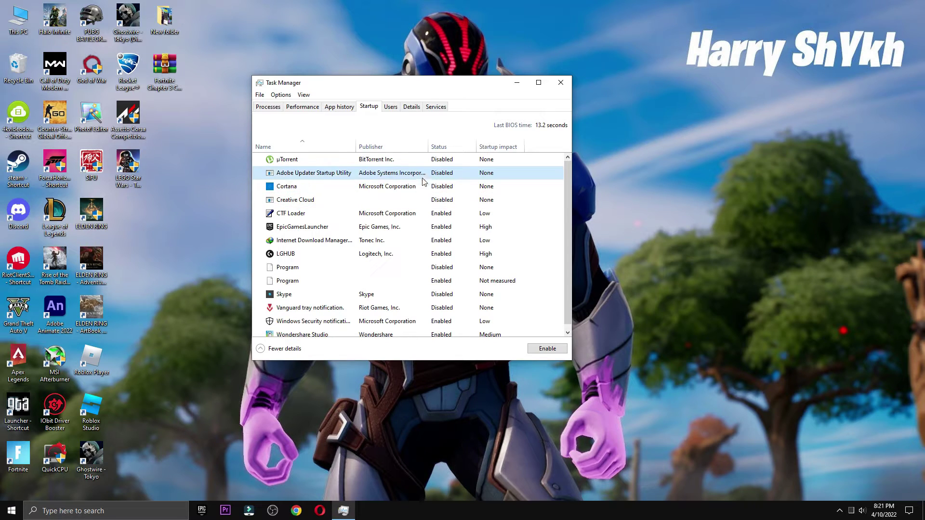
- Check the µTorrent startup entry and close Task Manager
{"action": "left_click", "coordinate": [433, 163]}
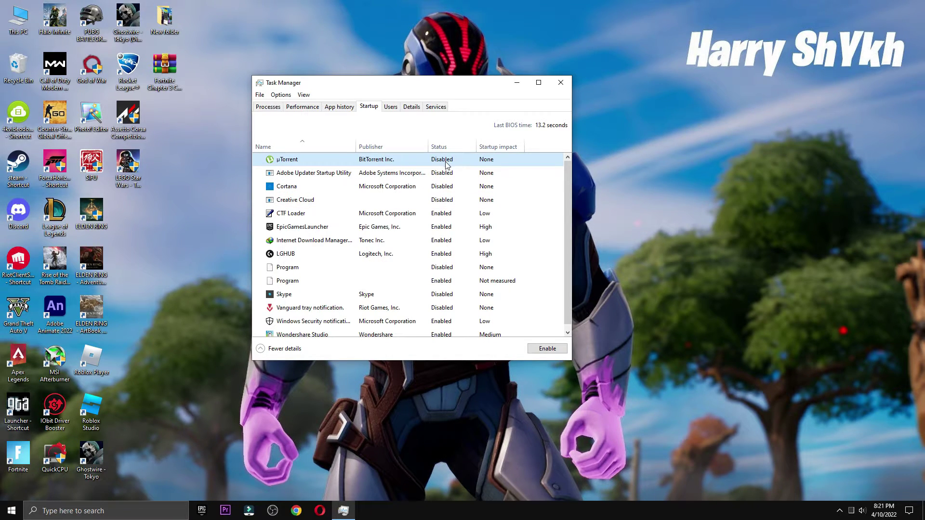
{"action": "left_click", "coordinate": [560, 84]}
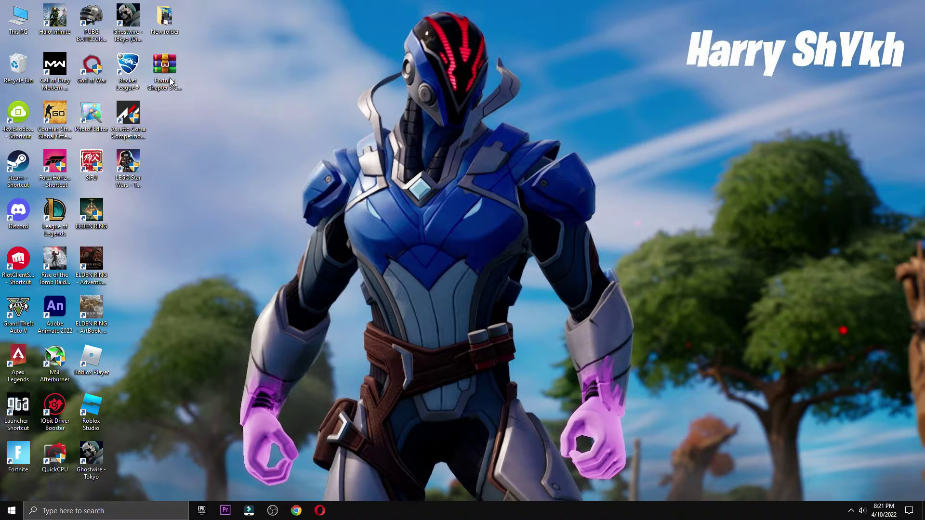
- Move the Fortnite Chapter 3 Crashes & Directx Error Fixed Pack archive to the middle of the desktop and extract it there
{"action": "left_click_drag", "start_coordinate": [169, 77], "coordinate": [406, 199]}
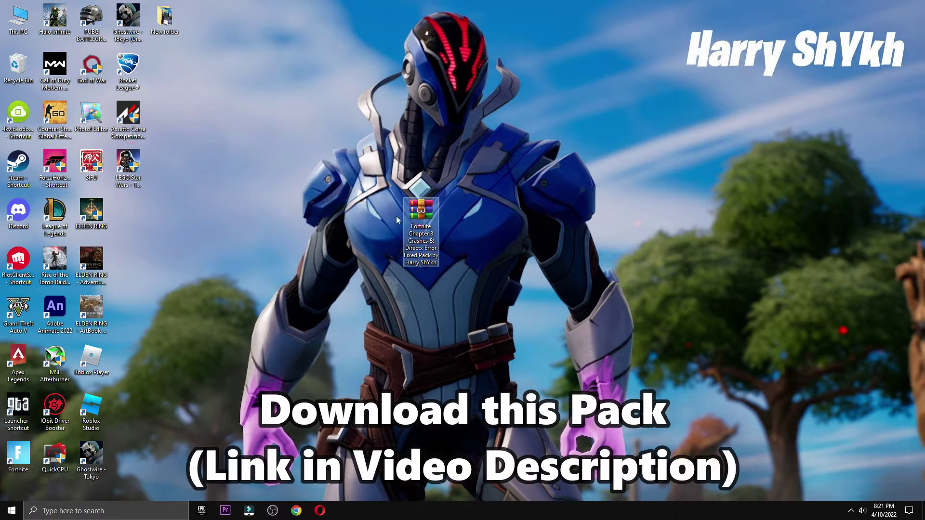
{"action": "right_click", "coordinate": [408, 204]}
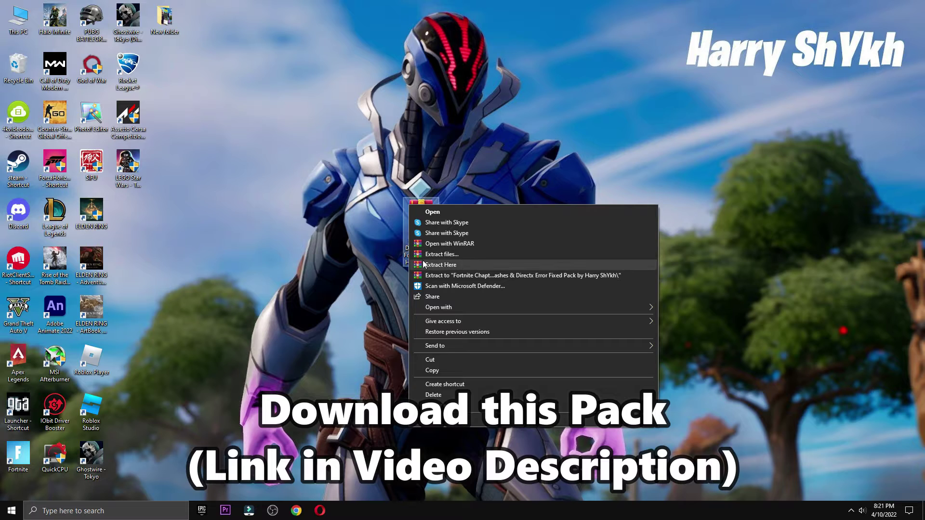
{"action": "left_click", "coordinate": [446, 265]}
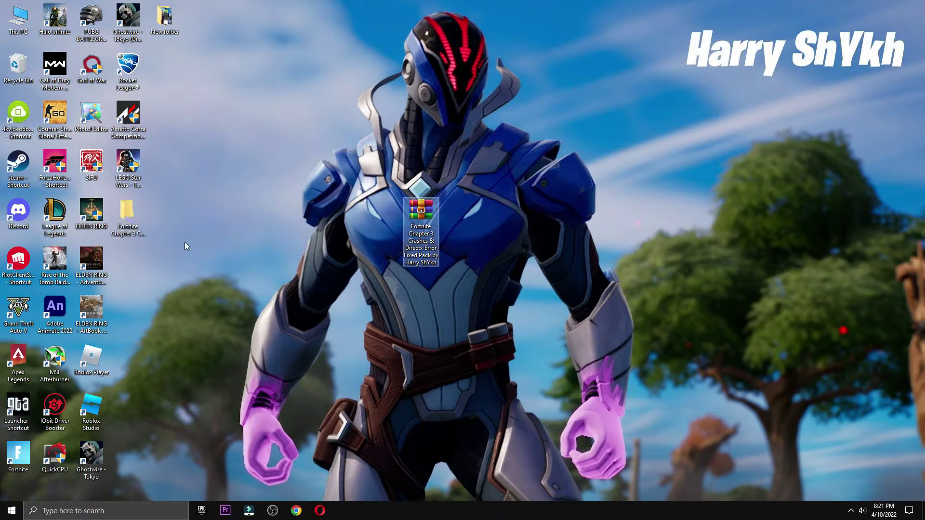
- Delete the pack archive from the desktop and move the extracted folder into its place
{"action": "left_click_drag", "start_coordinate": [127, 212], "coordinate": [448, 232]}
{"action": "left_click_drag", "start_coordinate": [406, 210], "coordinate": [164, 154]}
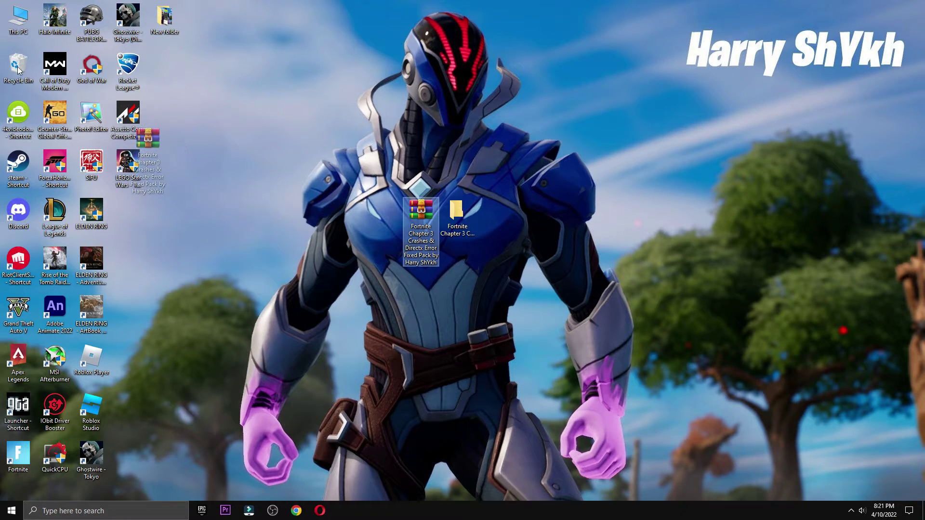
{"action": "left_click_drag", "start_coordinate": [18, 70], "coordinate": [18, 72]}
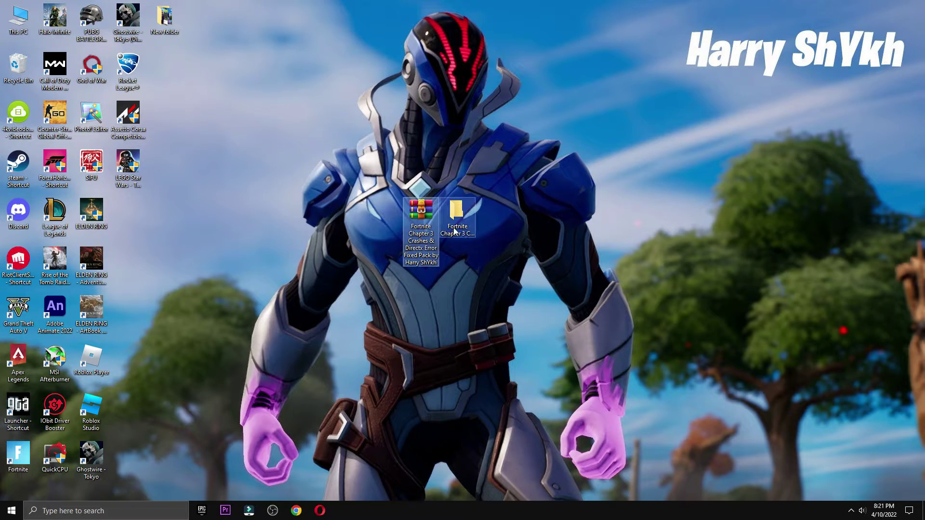
{"action": "key", "text": "Delete"}
{"action": "left_click_drag", "start_coordinate": [455, 212], "coordinate": [414, 204]}
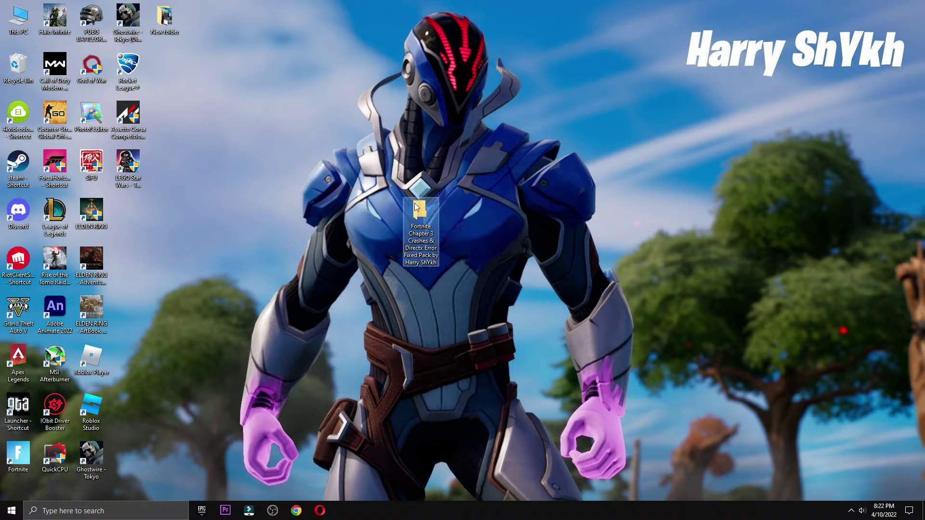
- Open the DirectX_12_Setup archive from the DIRECTX INSTALL folder of the extracted pack
{"action": "double_click", "coordinate": [426, 201]}
{"action": "left_click", "coordinate": [880, 10]}
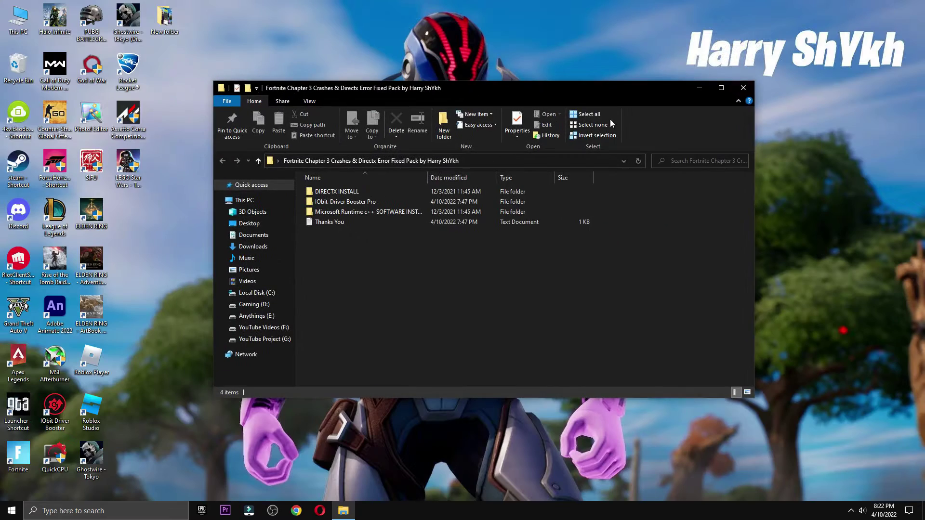
{"action": "double_click", "coordinate": [332, 192]}
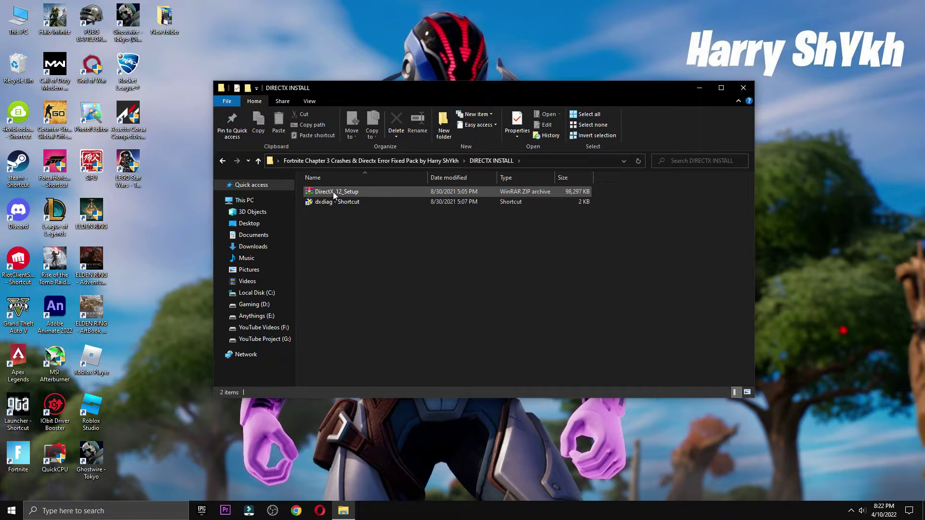
{"action": "double_click", "coordinate": [334, 191]}
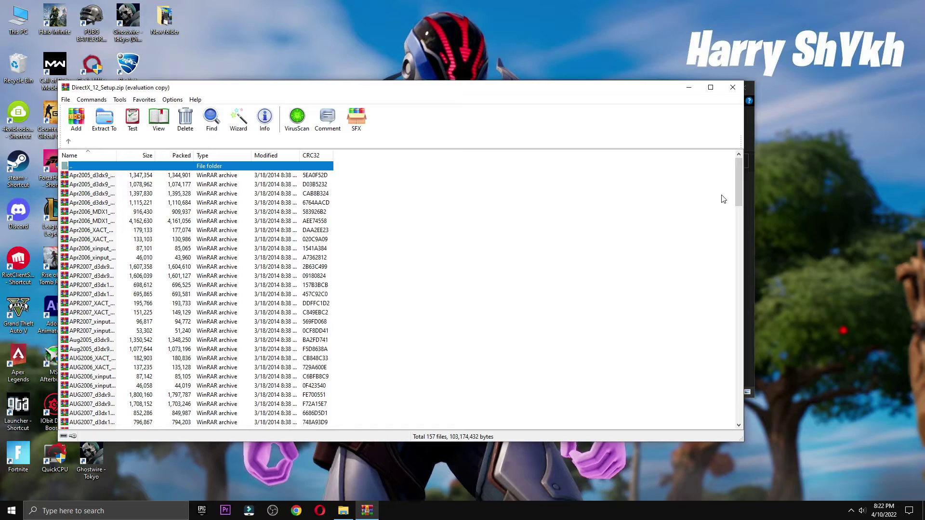
- Run DXSETUP.exe from the archive, allow it to make changes, accept the license agreement and start the DirectX runtime installation
{"action": "left_click_drag", "start_coordinate": [736, 193], "coordinate": [742, 420]}
{"action": "left_click", "coordinate": [452, 268]}
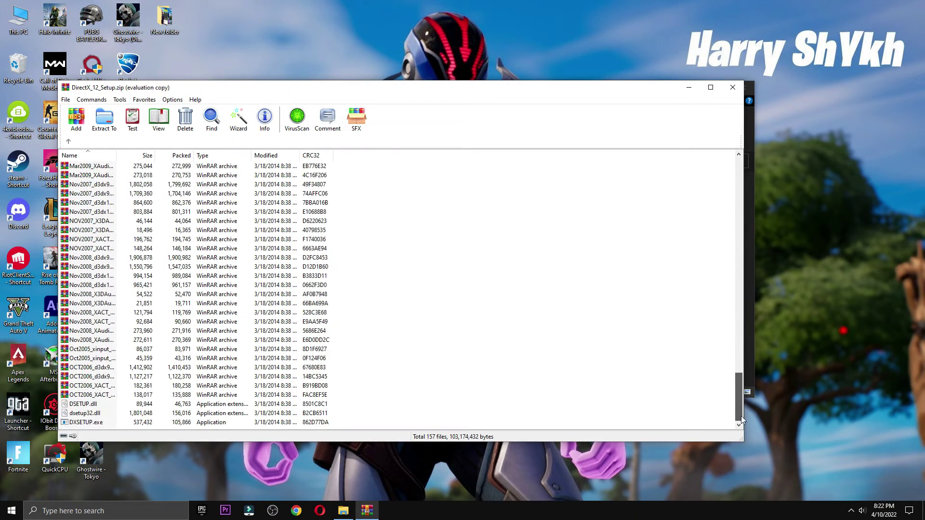
{"action": "double_click", "coordinate": [88, 423]}
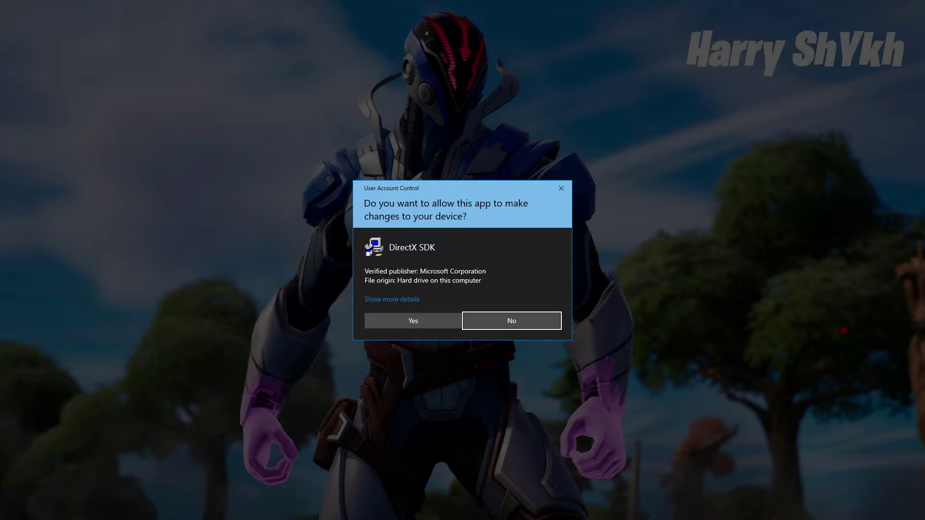
{"action": "left_click", "coordinate": [413, 322]}
{"action": "left_click", "coordinate": [215, 216]}
{"action": "left_click", "coordinate": [251, 248]}
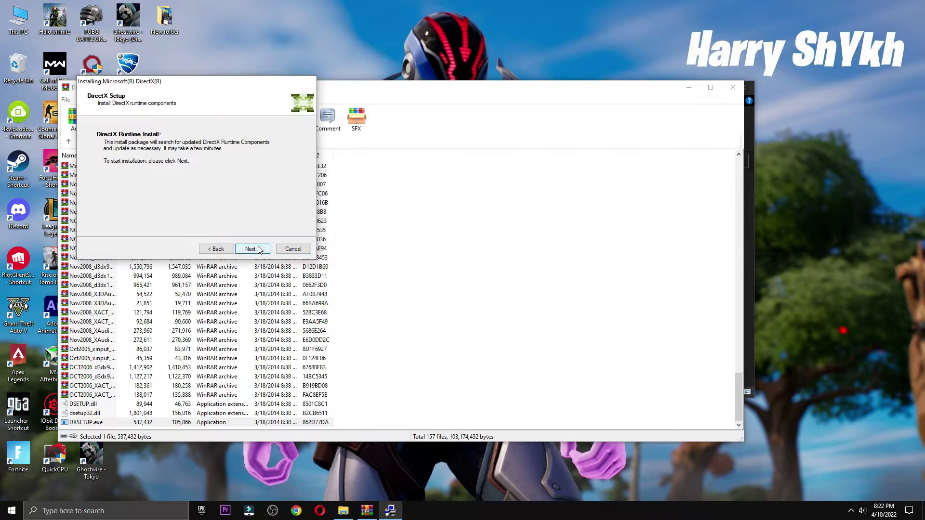
{"action": "left_click", "coordinate": [258, 250]}
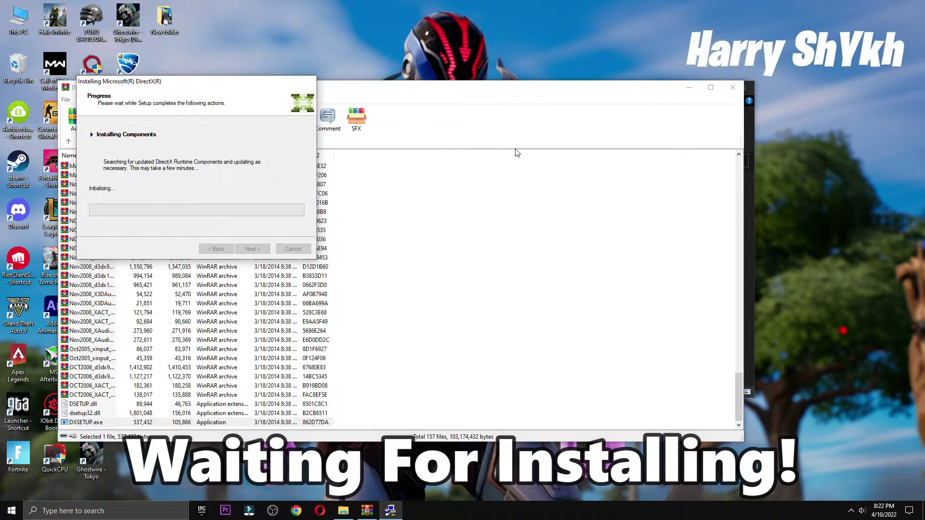
- Minimize the archive window, move the DirectX installer to the middle of the screen and finish the installation
{"action": "left_click", "coordinate": [689, 88]}
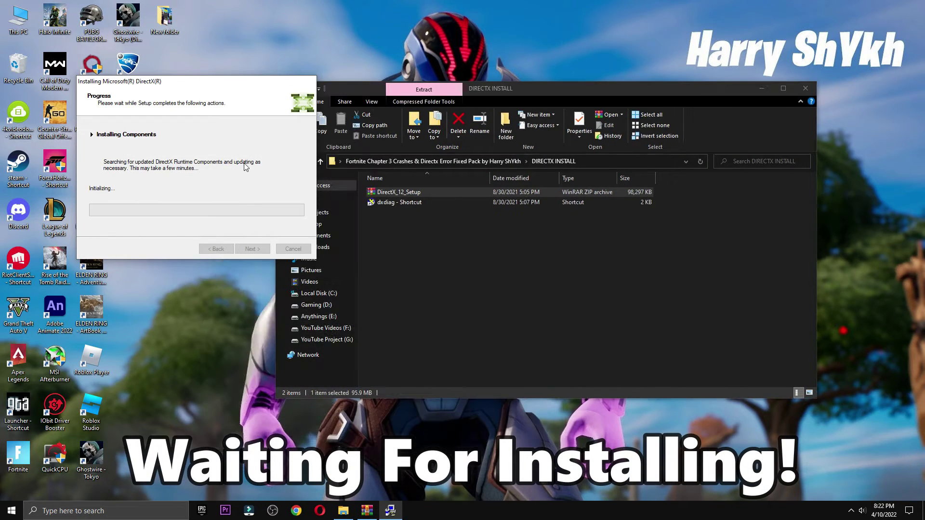
{"action": "left_click", "coordinate": [352, 510]}
{"action": "mouse_move", "coordinate": [376, 514]}
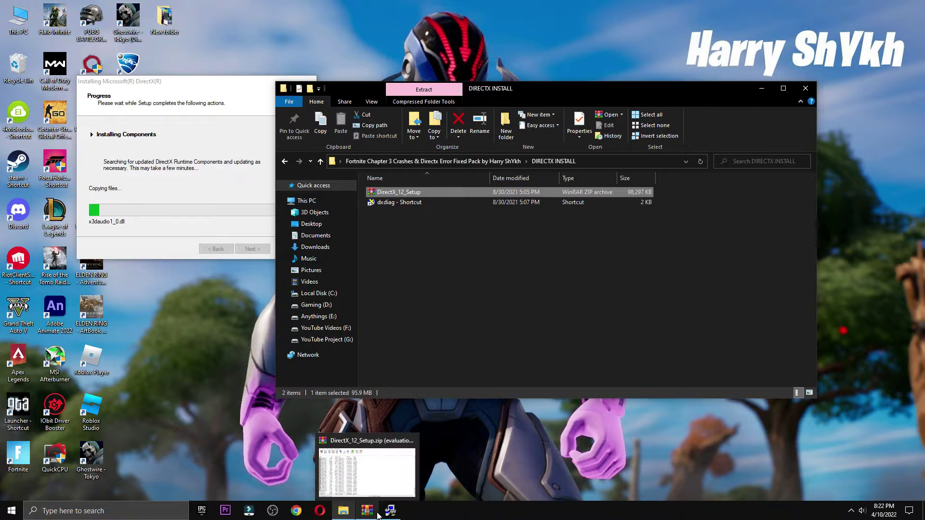
{"action": "left_click", "coordinate": [206, 188]}
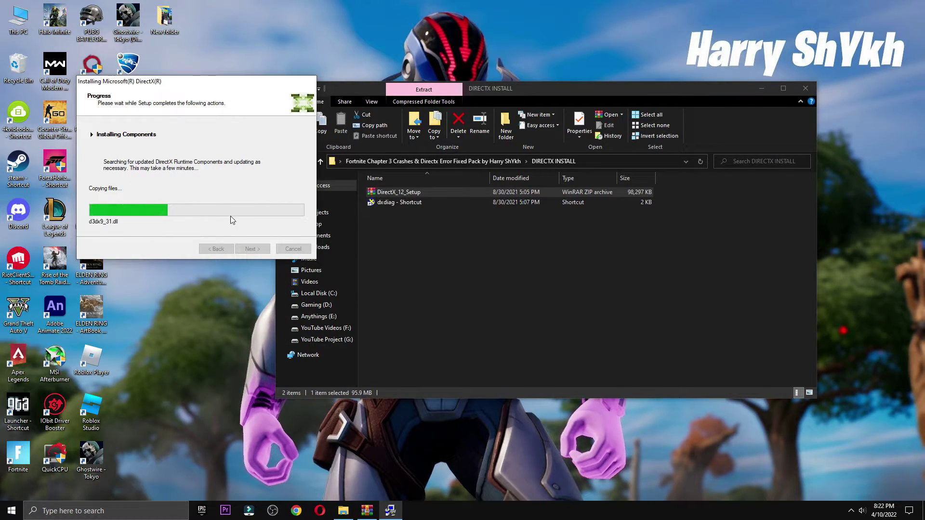
{"action": "left_click_drag", "start_coordinate": [217, 80], "coordinate": [470, 120]}
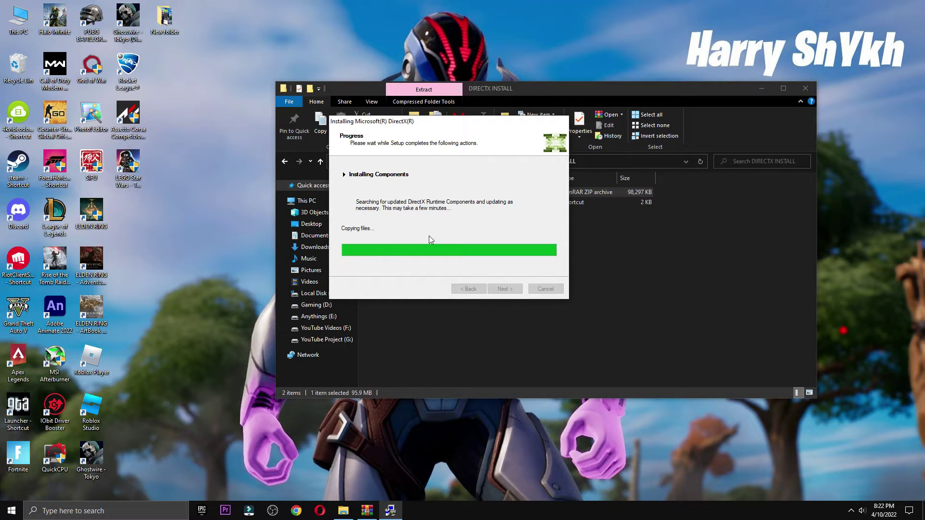
{"action": "left_click", "coordinate": [505, 288]}
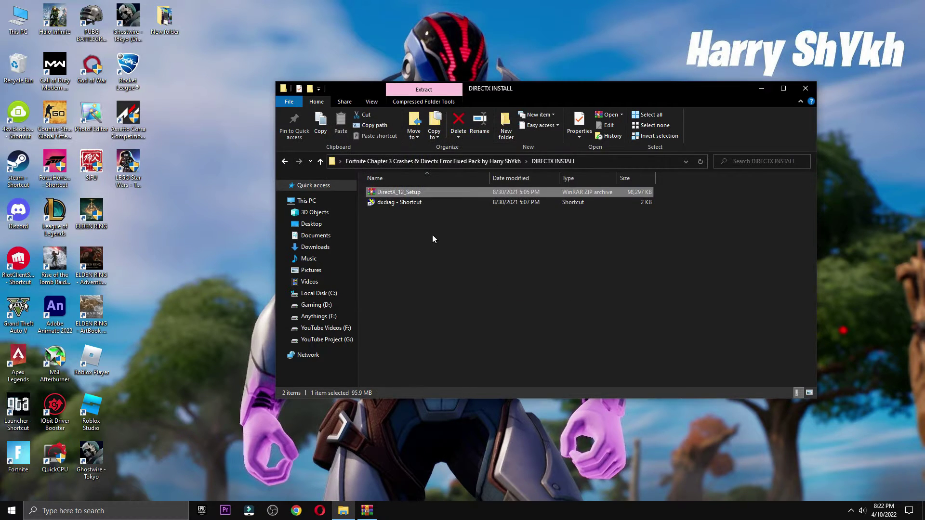
- Run the dxdiag shortcut, check the Display information and exit the DirectX Diagnostic Tool
{"action": "left_click", "coordinate": [406, 204]}
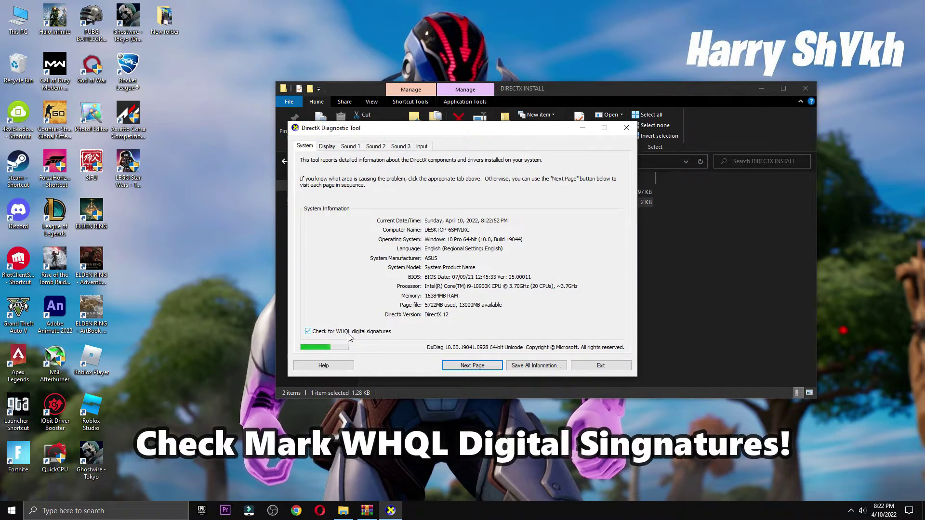
{"action": "left_click", "coordinate": [327, 147]}
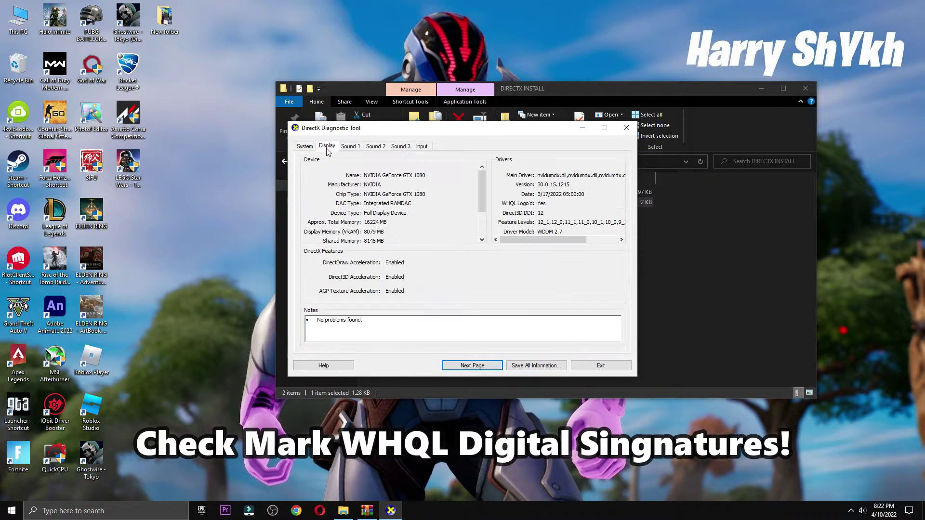
{"action": "left_click", "coordinate": [587, 366]}
- Look through the pack's IObit-Driver Booster Pro folder for the installer and close the folder window
{"action": "left_click", "coordinate": [284, 161]}
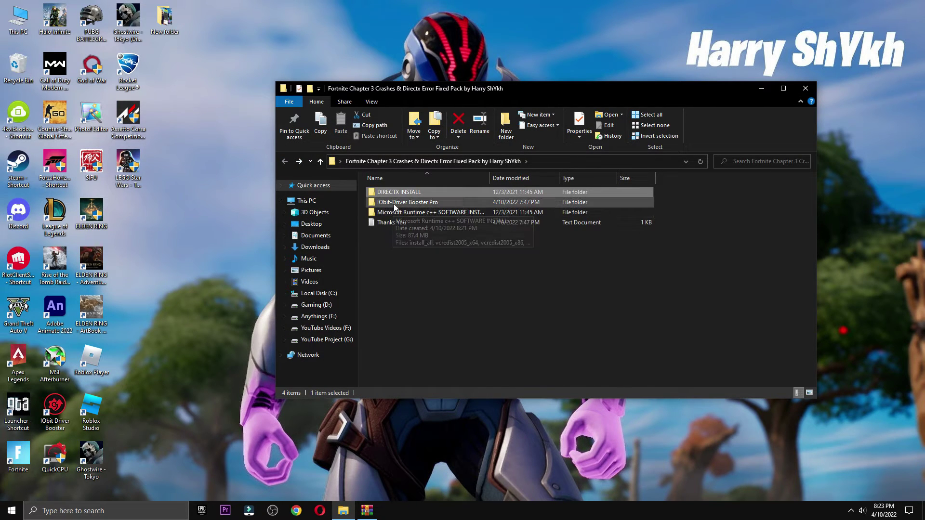
{"action": "double_click", "coordinate": [394, 203]}
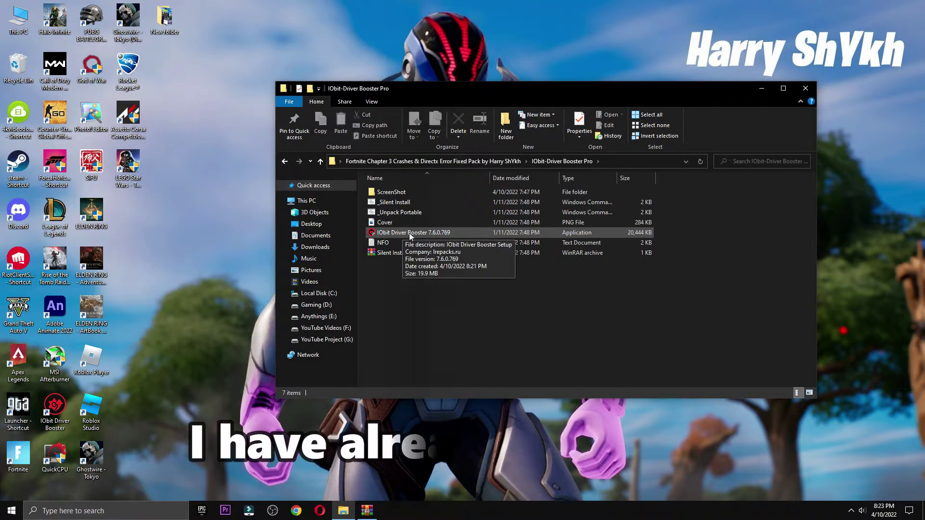
{"action": "left_click", "coordinate": [52, 408]}
{"action": "left_click", "coordinate": [800, 89]}
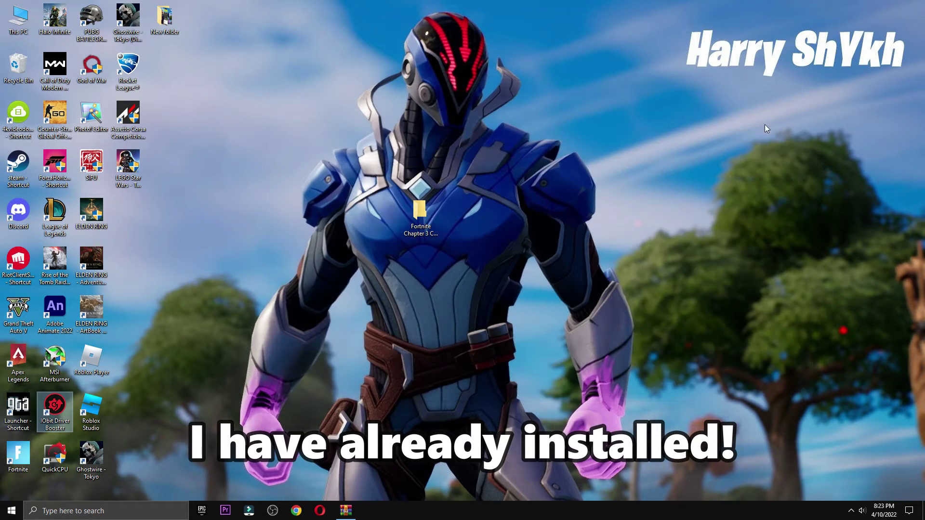
- Review the driver scan list in IObit Driver Booster and close the program
{"action": "left_click", "coordinate": [449, 258]}
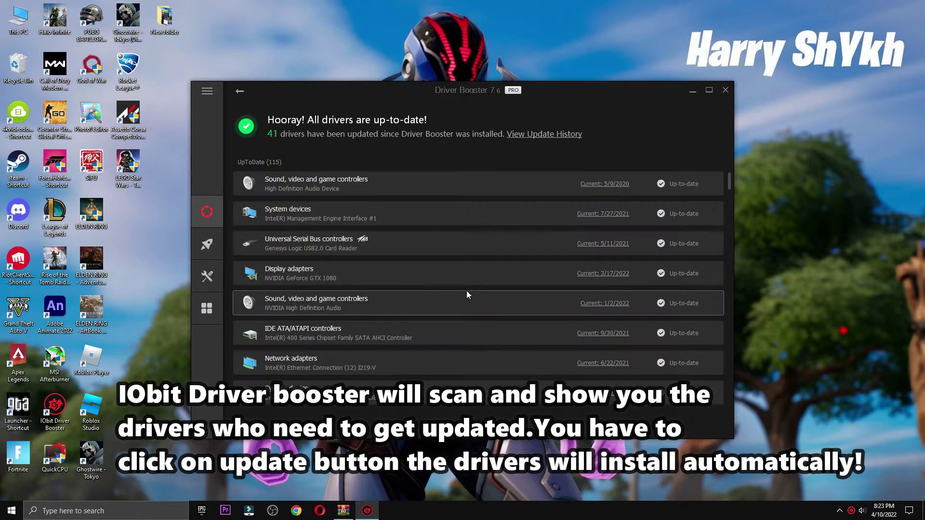
{"action": "scroll", "coordinate": [470, 346], "scroll_direction": "down", "scroll_amount": 10}
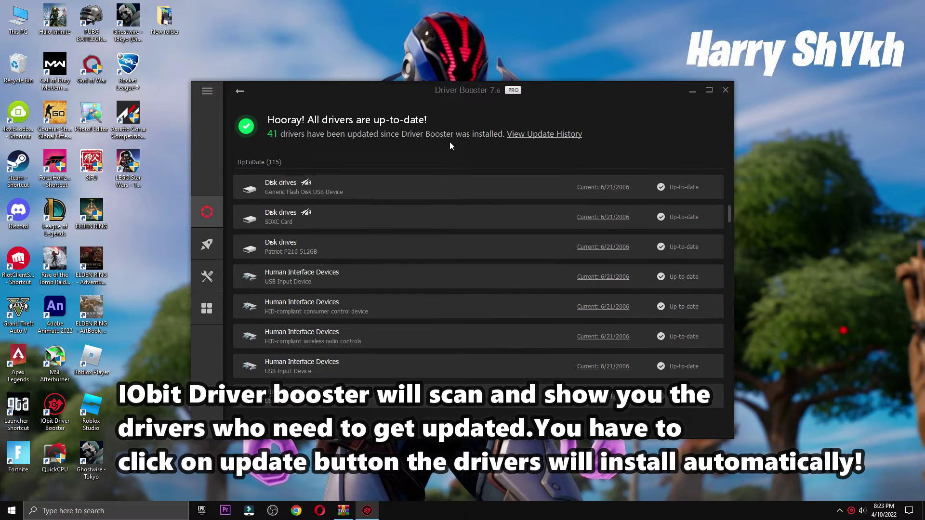
{"action": "scroll", "coordinate": [467, 300], "scroll_direction": "up", "scroll_amount": 5}
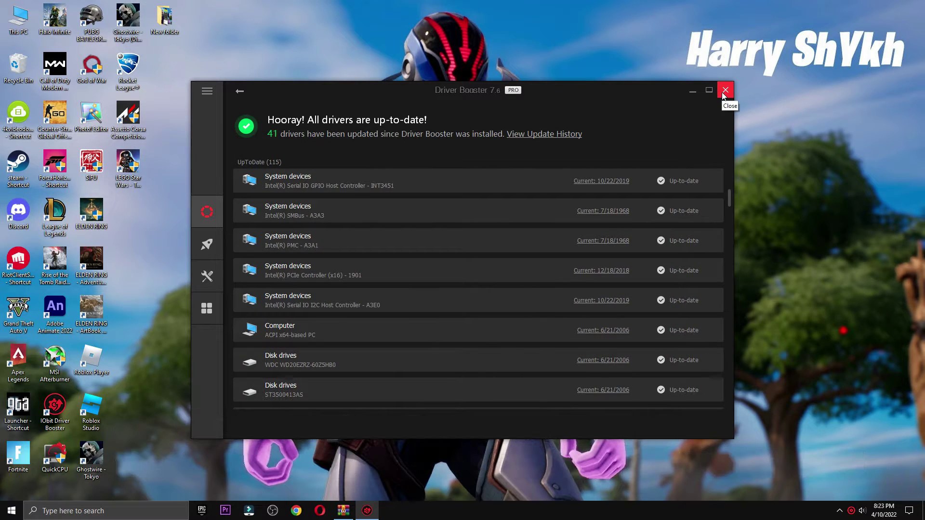
{"action": "left_click", "coordinate": [725, 92]}
- Open the pack's Microsoft Runtime c++ SOFTWARE INSTALL folder, check the installed Visual C++ redistributables in Programs and Features, and close both windows
{"action": "double_click", "coordinate": [423, 215]}
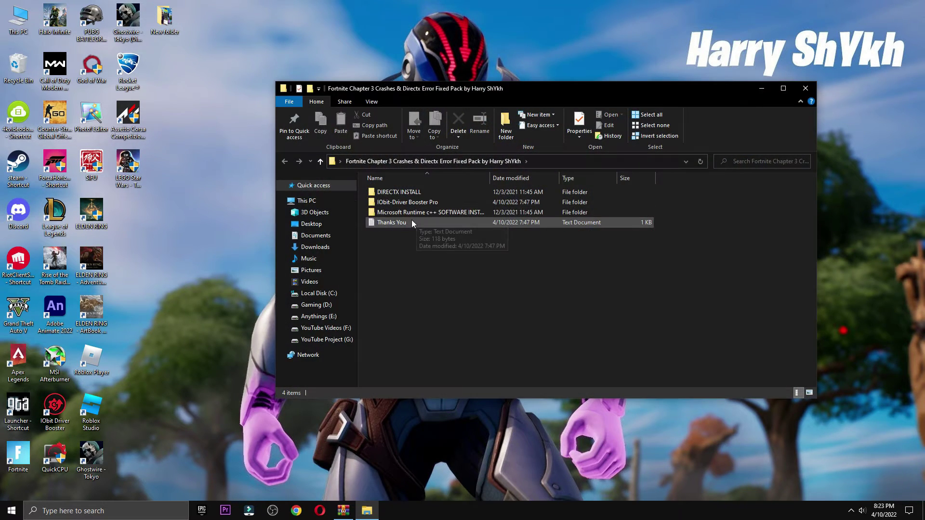
{"action": "double_click", "coordinate": [398, 215]}
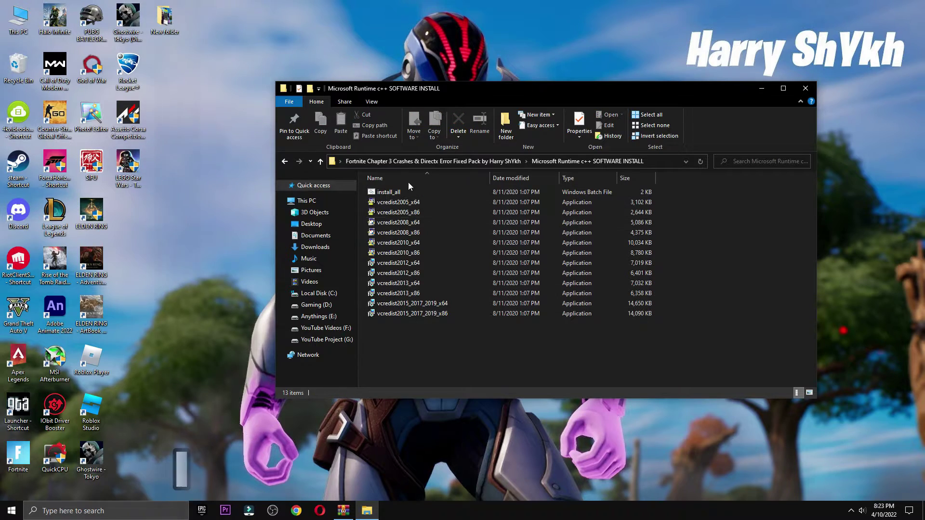
{"action": "key", "text": "super"}
{"action": "left_click", "coordinate": [230, 424]}
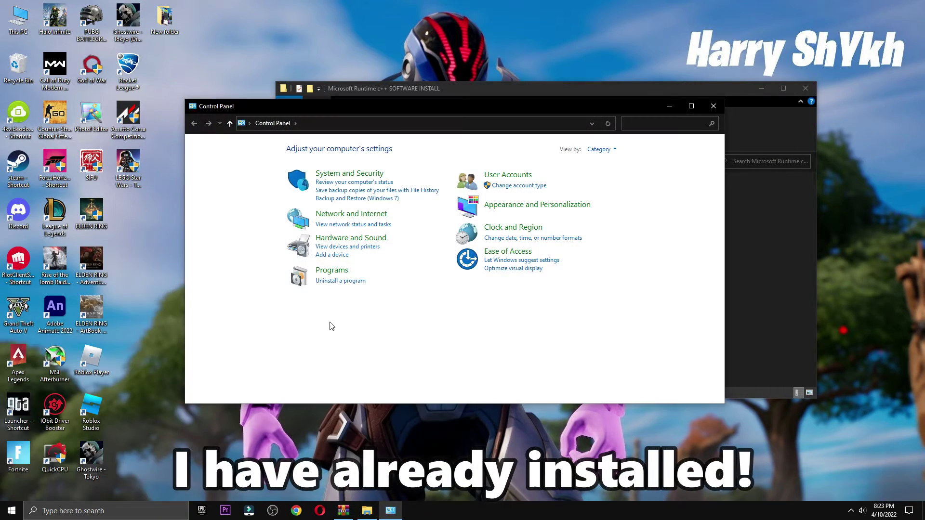
{"action": "left_click", "coordinate": [337, 286]}
{"action": "scroll", "coordinate": [365, 314], "scroll_direction": "down", "scroll_amount": 2}
{"action": "scroll", "coordinate": [365, 315], "scroll_direction": "down", "scroll_amount": 8}
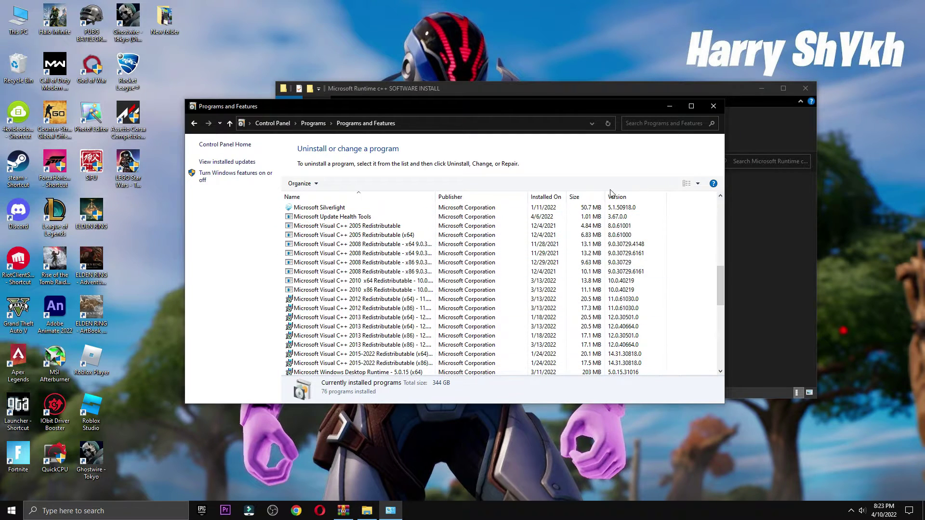
{"action": "left_click", "coordinate": [714, 106]}
{"action": "left_click", "coordinate": [800, 92]}
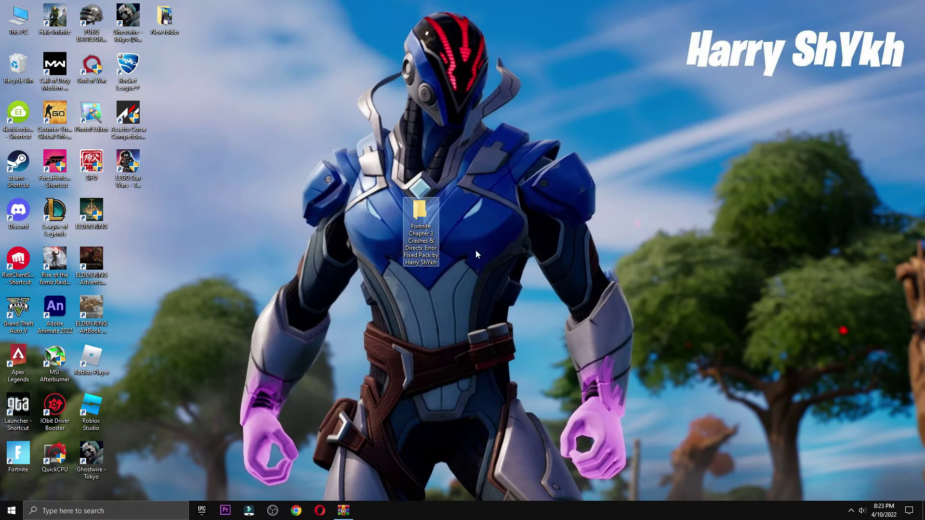
- Move the pack folder back beside the other desktop icons and empty the Recycle Bin
{"action": "left_click_drag", "start_coordinate": [421, 222], "coordinate": [149, 68]}
{"action": "right_click", "coordinate": [10, 73]}
{"action": "left_click", "coordinate": [49, 89]}
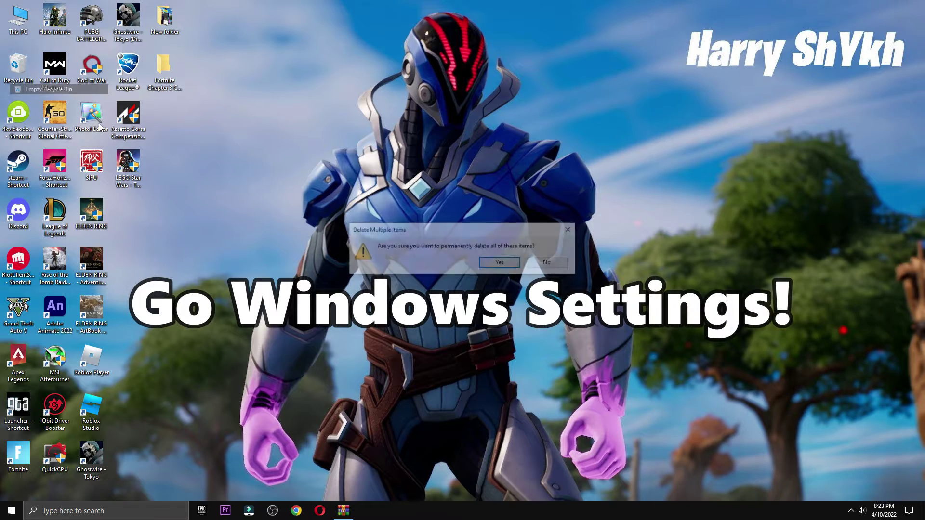
{"action": "left_click", "coordinate": [491, 265]}
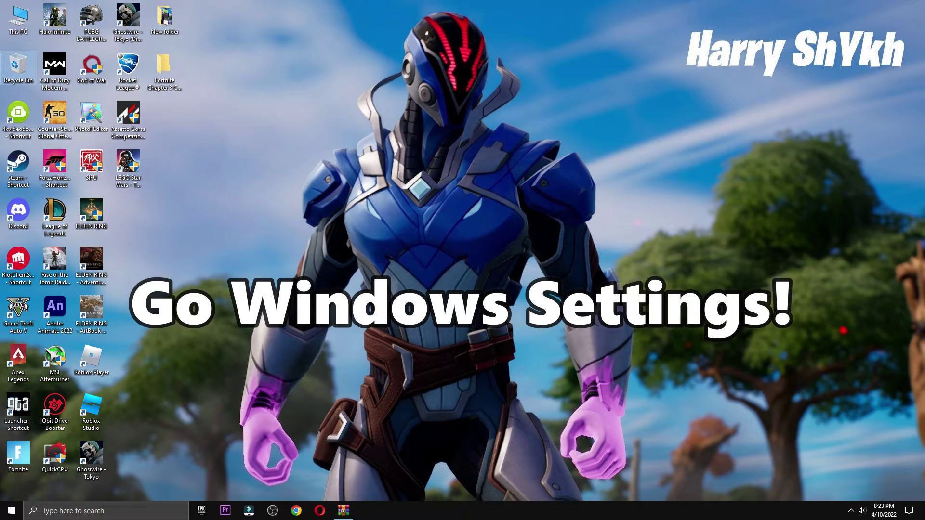
- Open the Gaming section of Windows Settings and check whether Game Mode is enabled
{"action": "left_click", "coordinate": [11, 511]}
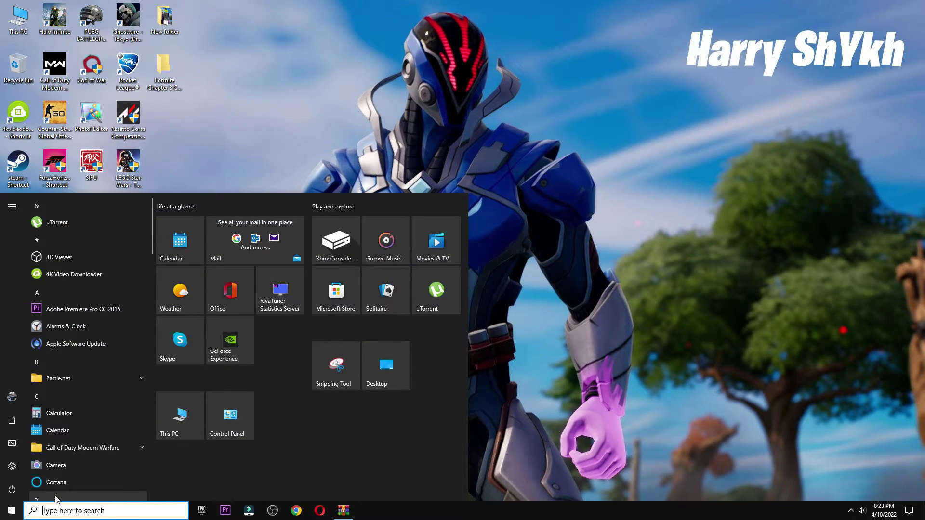
{"action": "left_click", "coordinate": [24, 468]}
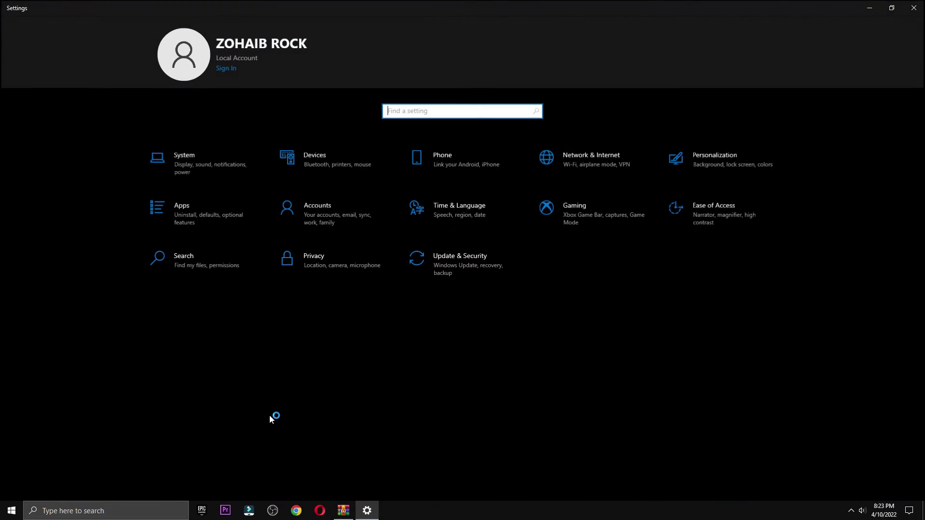
{"action": "left_click", "coordinate": [567, 227]}
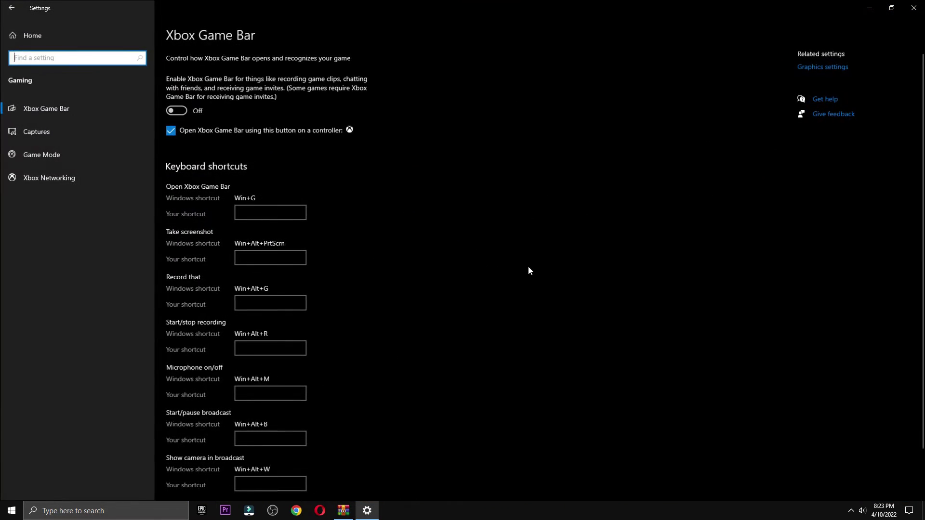
{"action": "left_click", "coordinate": [53, 154]}
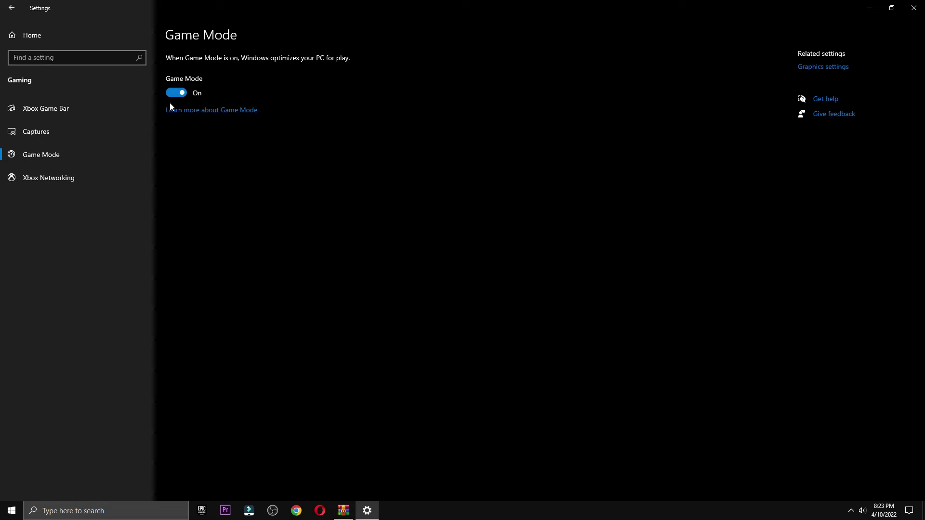
- Remove the existing Fortnite entry from the graphics performance preference list in Graphics settings
{"action": "left_click", "coordinate": [814, 68]}
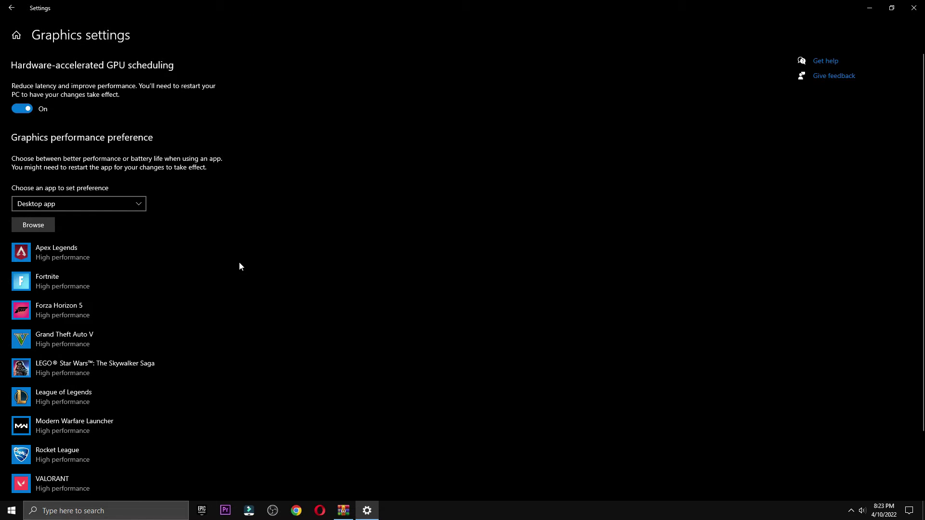
{"action": "left_click", "coordinate": [68, 273]}
{"action": "left_click", "coordinate": [183, 323]}
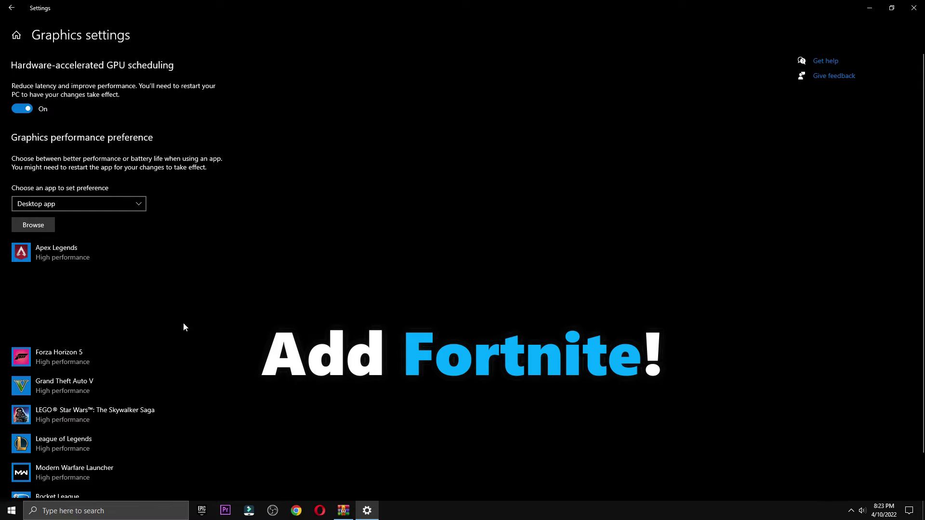
- Add FortniteClient-Win64-Shipping from D:\Epic Games\Fortnite\FortniteGame\Binaries\Win64 to the graphics performance preference list
{"action": "left_click", "coordinate": [41, 225]}
{"action": "left_click", "coordinate": [45, 183]}
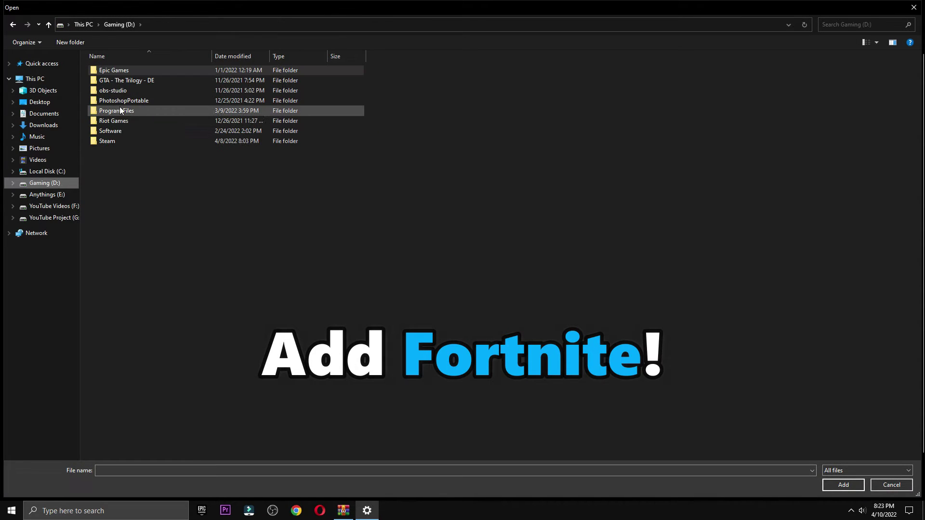
{"action": "double_click", "coordinate": [115, 70]}
{"action": "double_click", "coordinate": [123, 79]}
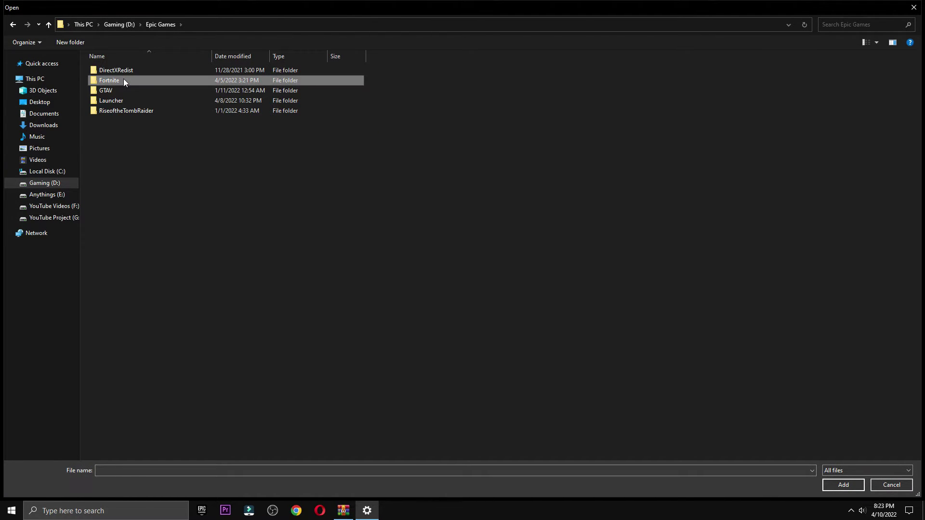
{"action": "double_click", "coordinate": [124, 110]}
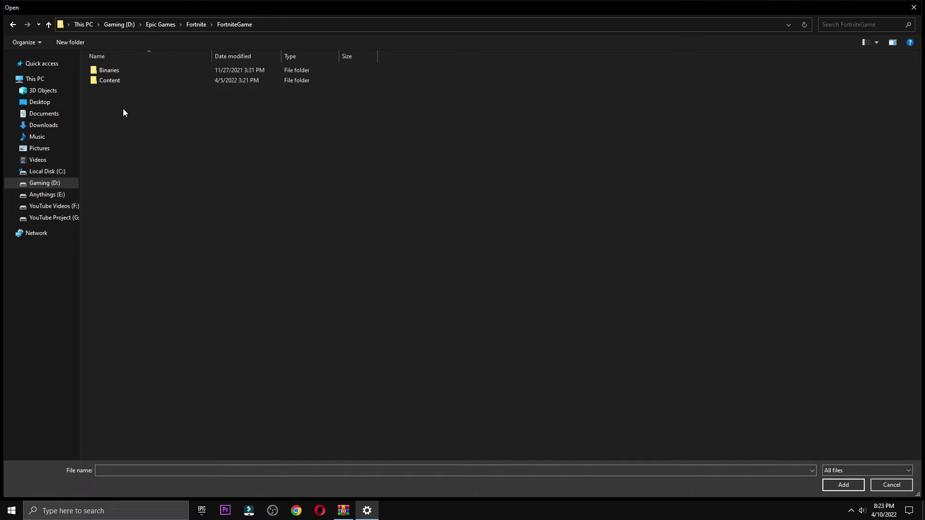
{"action": "double_click", "coordinate": [112, 73]}
{"action": "double_click", "coordinate": [114, 80]}
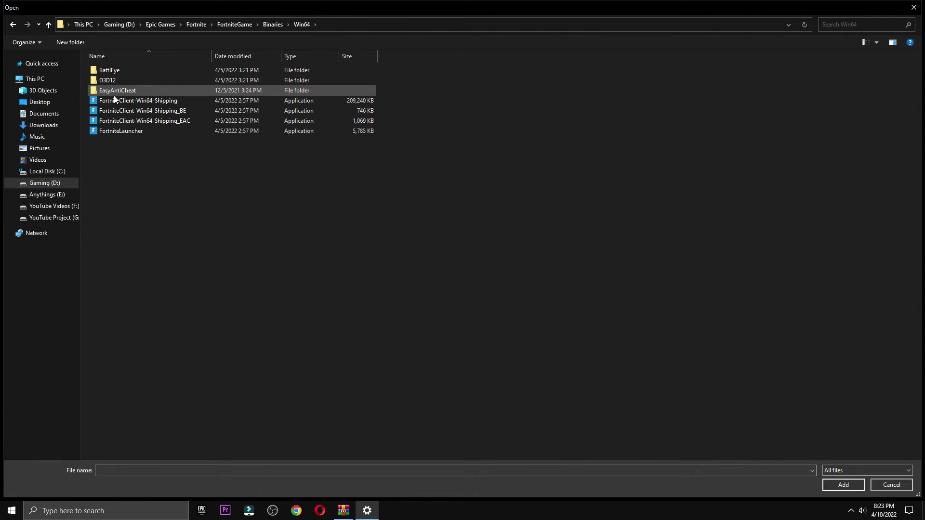
{"action": "left_click", "coordinate": [144, 101]}
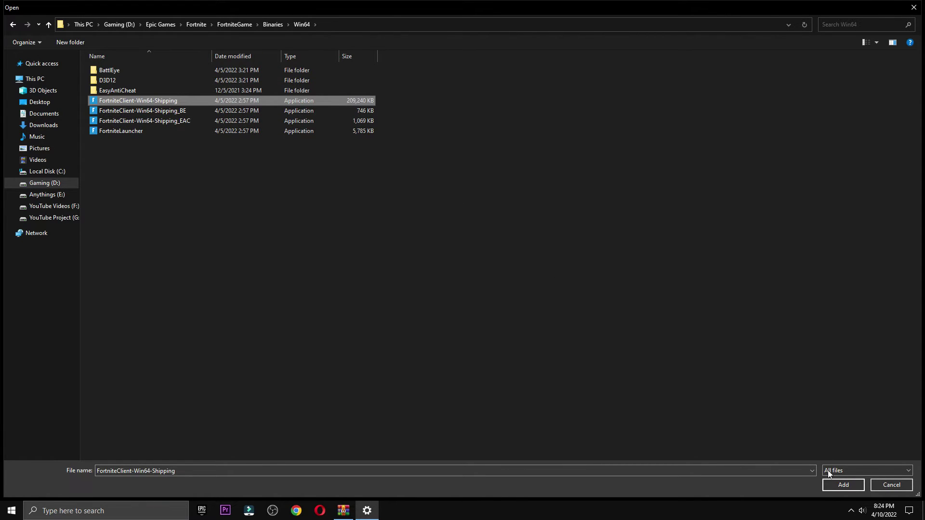
{"action": "left_click", "coordinate": [829, 484]}
- Set Fortnite's graphics preference to High performance, save it, and close the Settings and WinRAR windows
{"action": "left_click", "coordinate": [153, 330]}
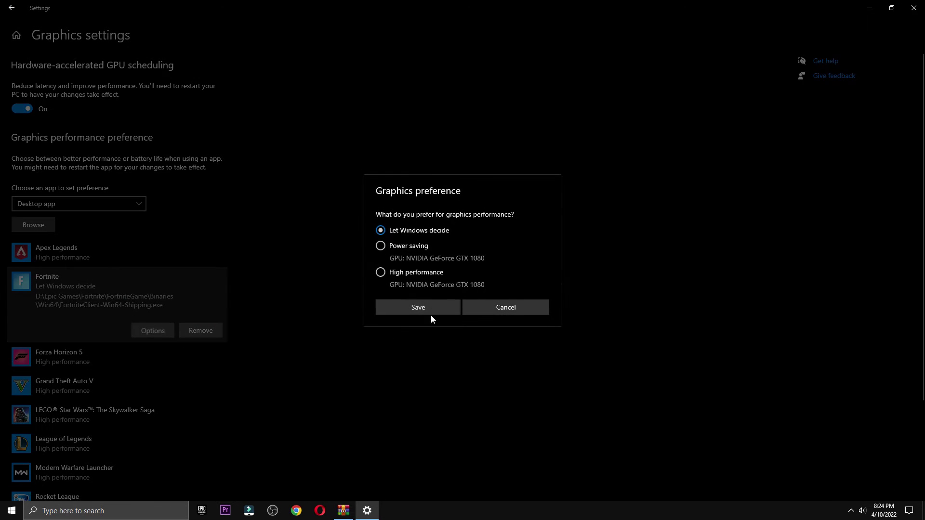
{"action": "left_click", "coordinate": [438, 308]}
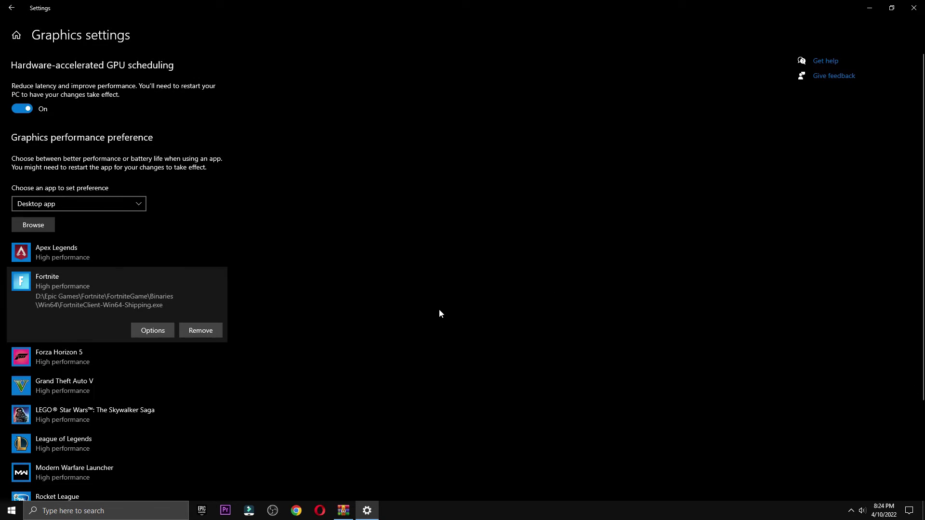
{"action": "left_click", "coordinate": [915, 14]}
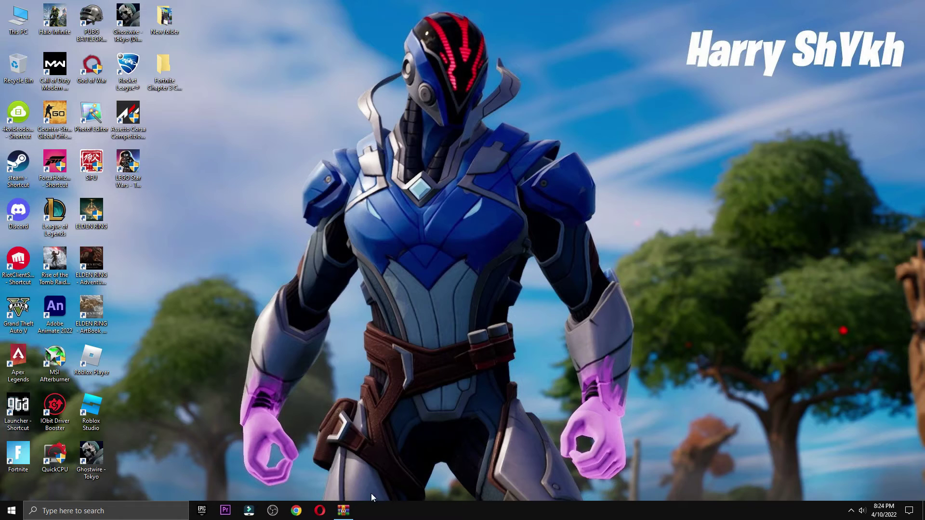
{"action": "left_click", "coordinate": [344, 510]}
{"action": "left_click", "coordinate": [733, 87]}
- Switch to the Epic Games Launcher and verify Fortnite's game files from the library
{"action": "left_click", "coordinate": [199, 512]}
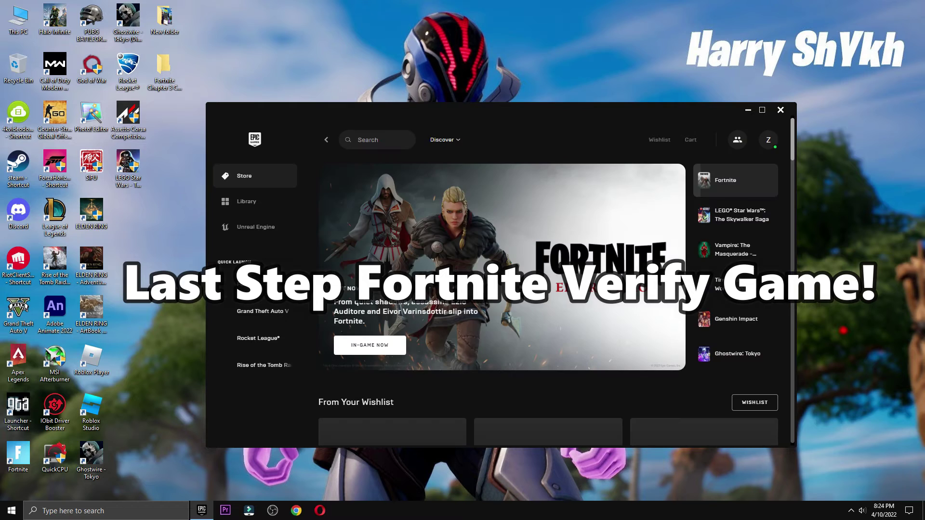
{"action": "left_click", "coordinate": [279, 206]}
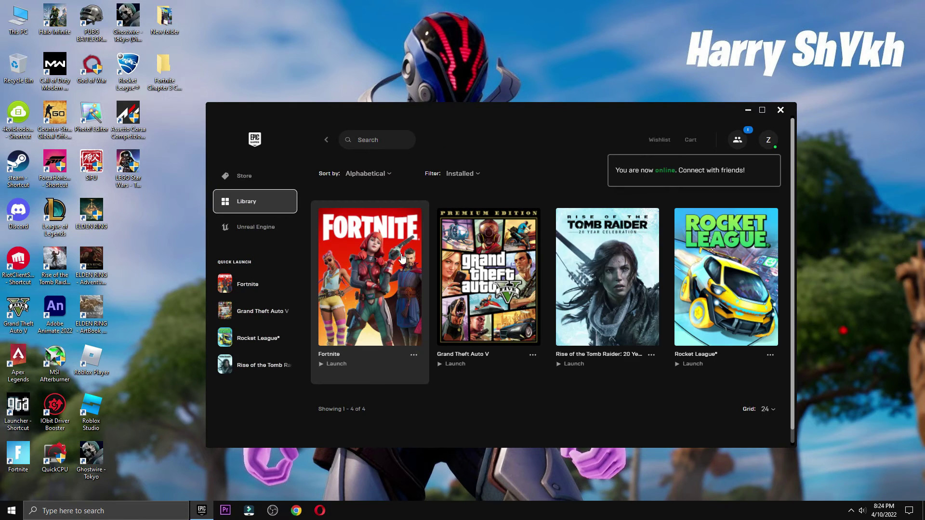
{"action": "left_click", "coordinate": [414, 355]}
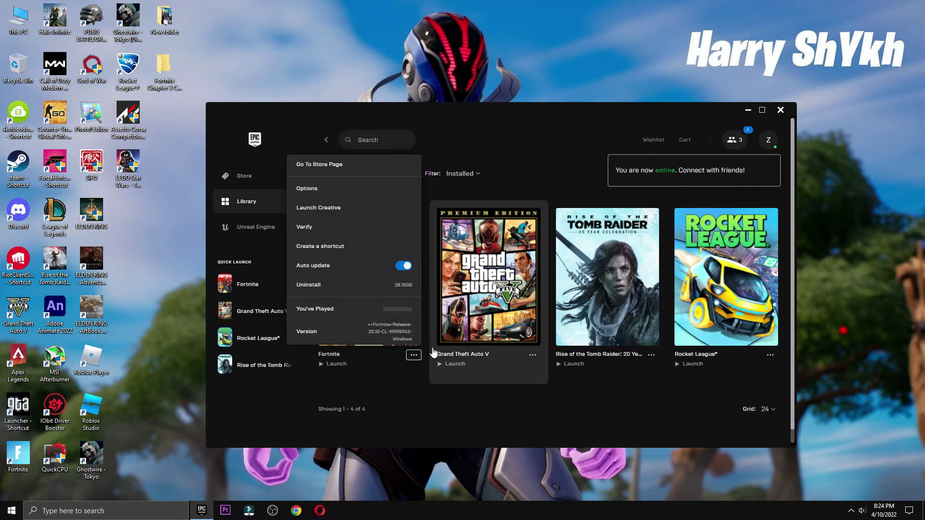
{"action": "left_click", "coordinate": [332, 229]}
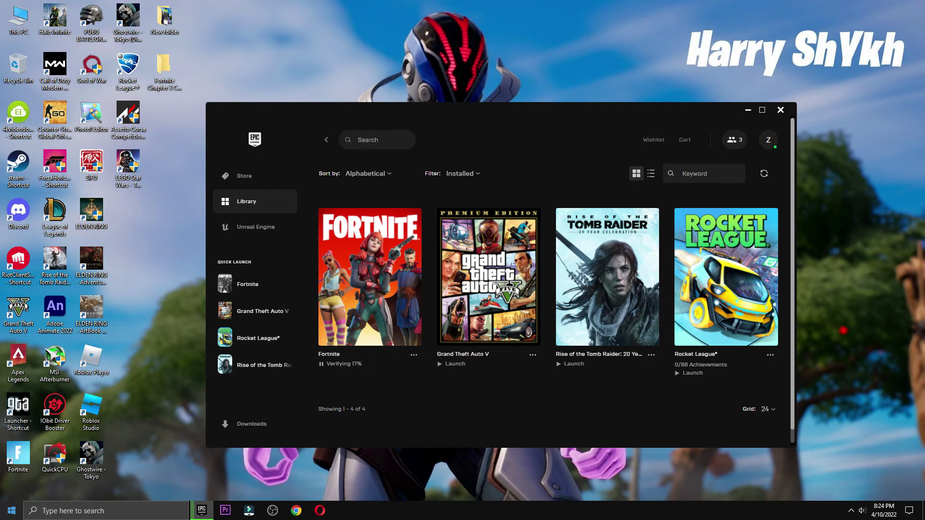
- Bring up the Windows power options for restarting the PC
{"action": "left_click", "coordinate": [6, 506]}
{"action": "left_click", "coordinate": [12, 490]}
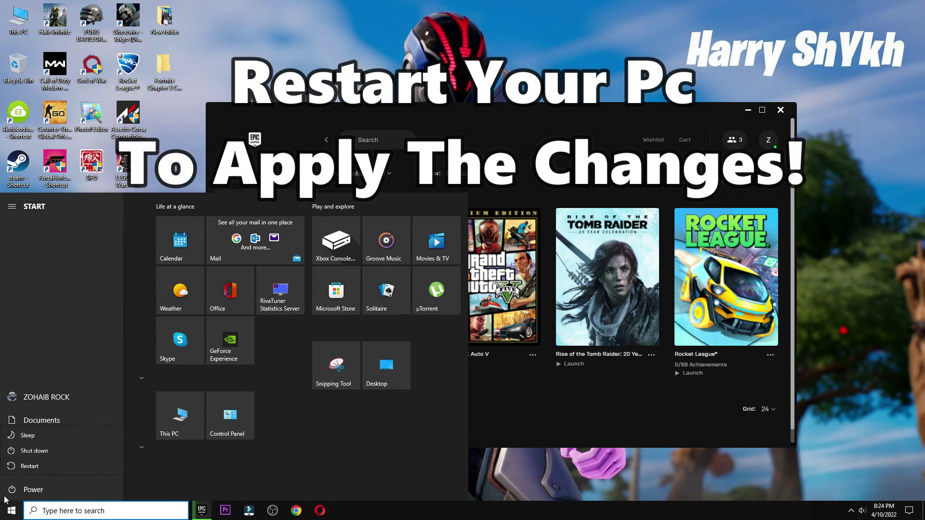